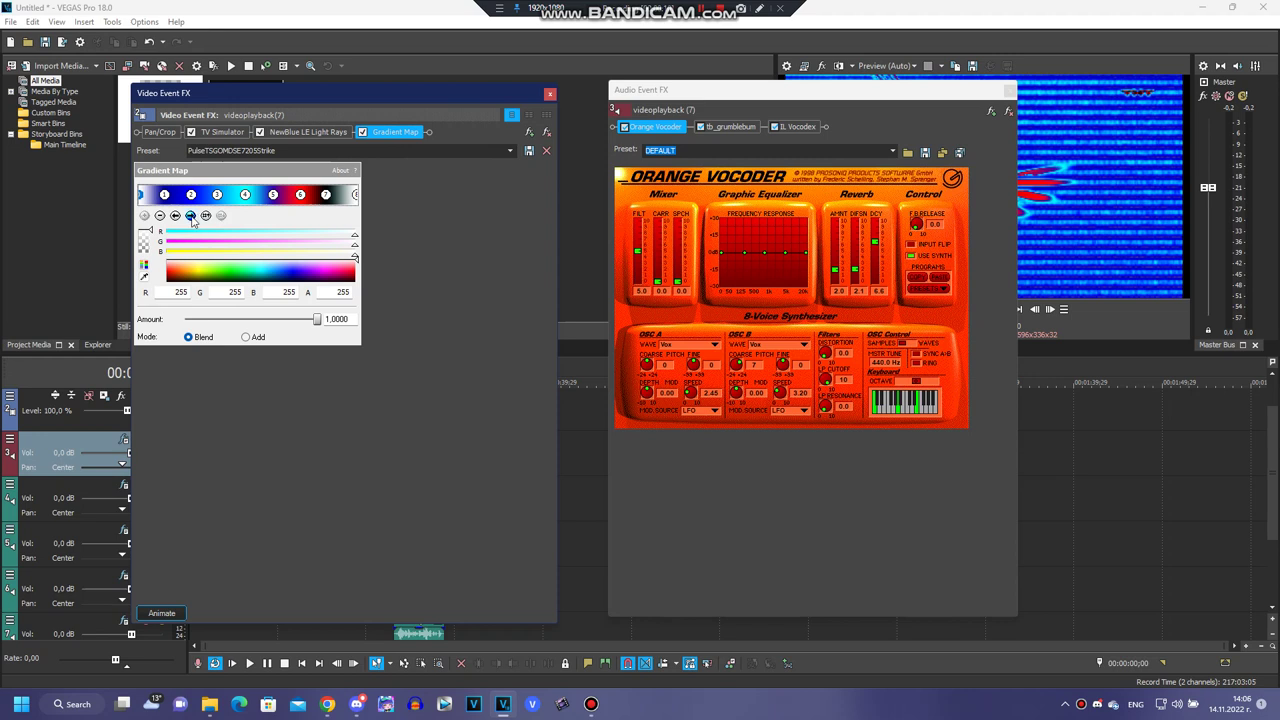
# Go through all the Gradient Map control points one by one to examine each point's RGB values.
pyautogui.click(191, 216)
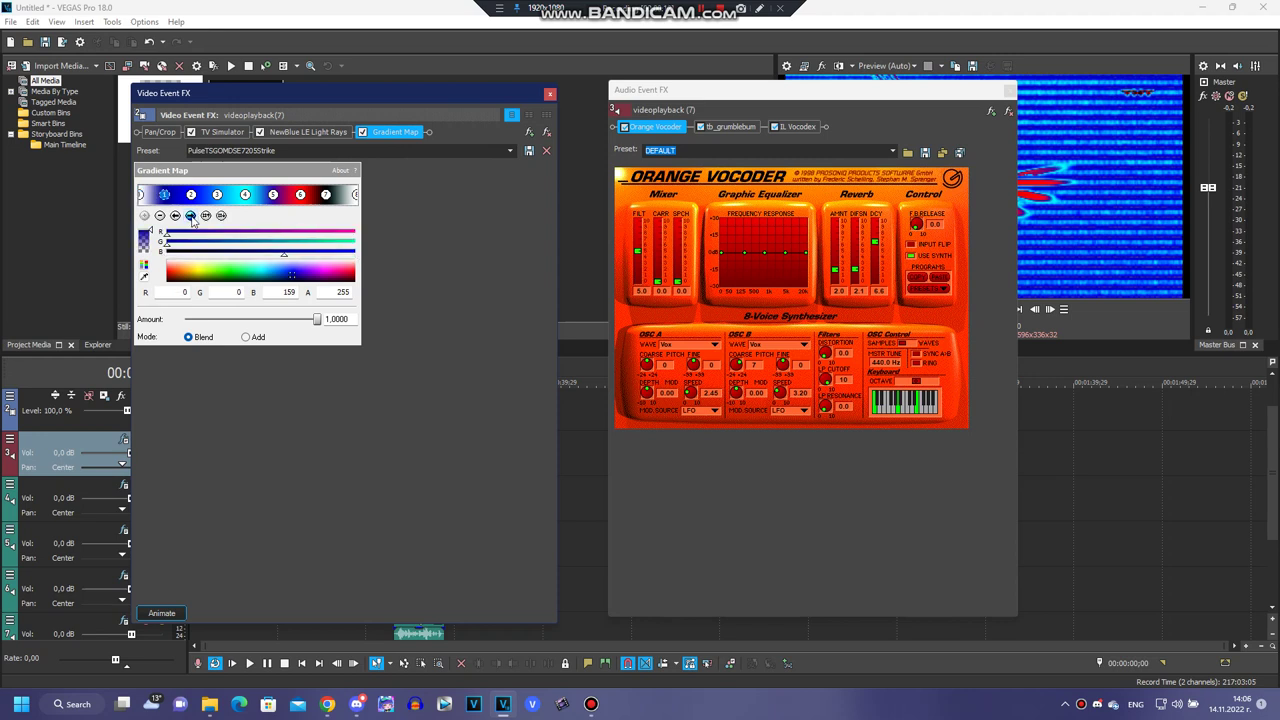
pyautogui.click(191, 216)
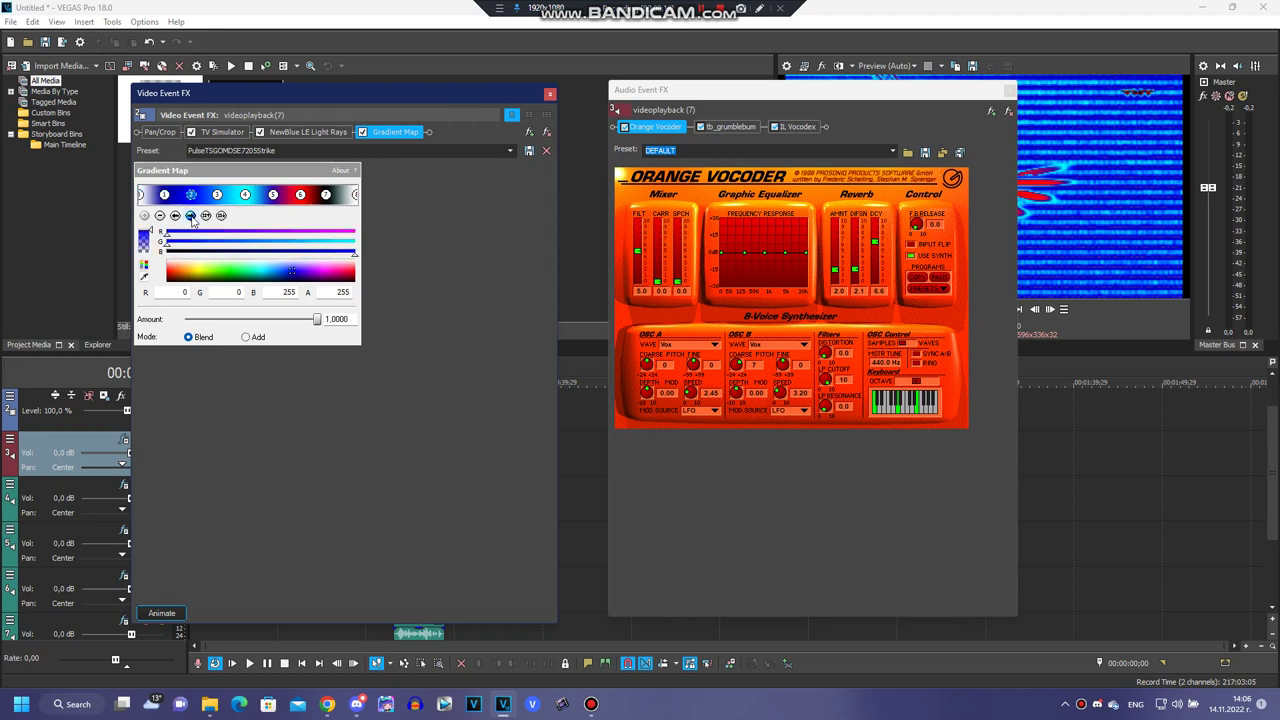
pyautogui.click(191, 216)
pyautogui.click(191, 216)
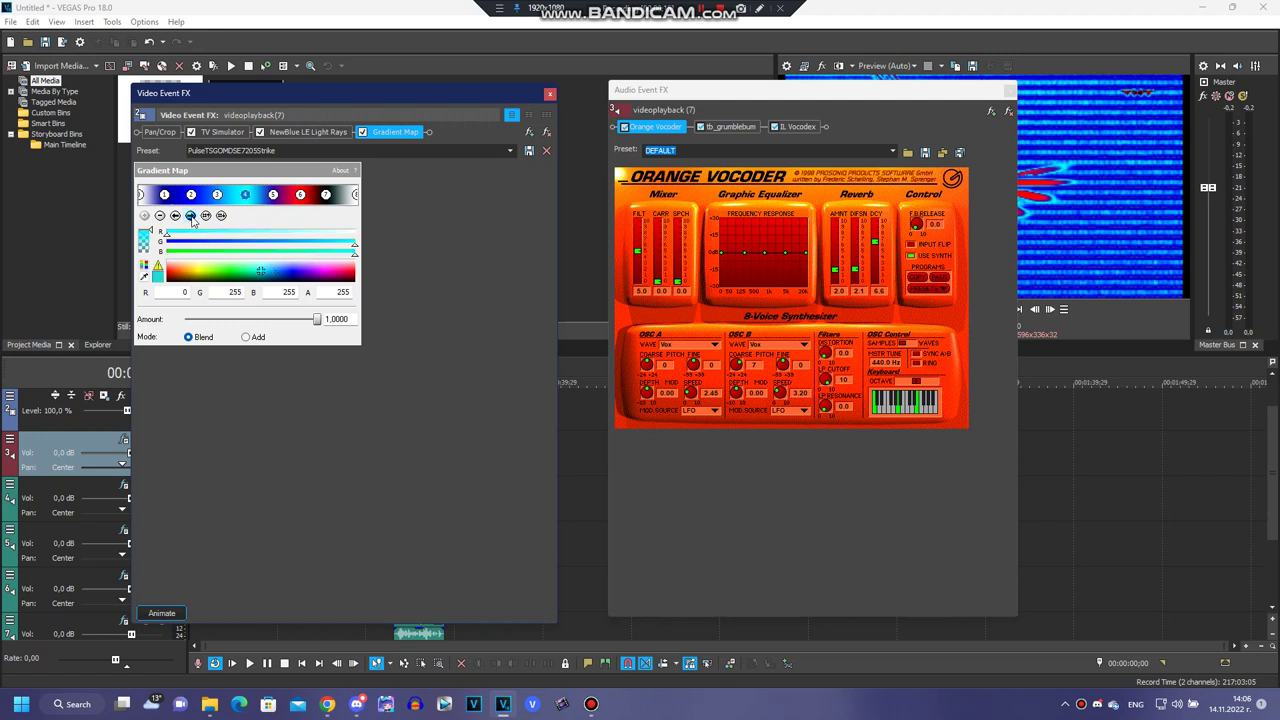
pyautogui.click(191, 216)
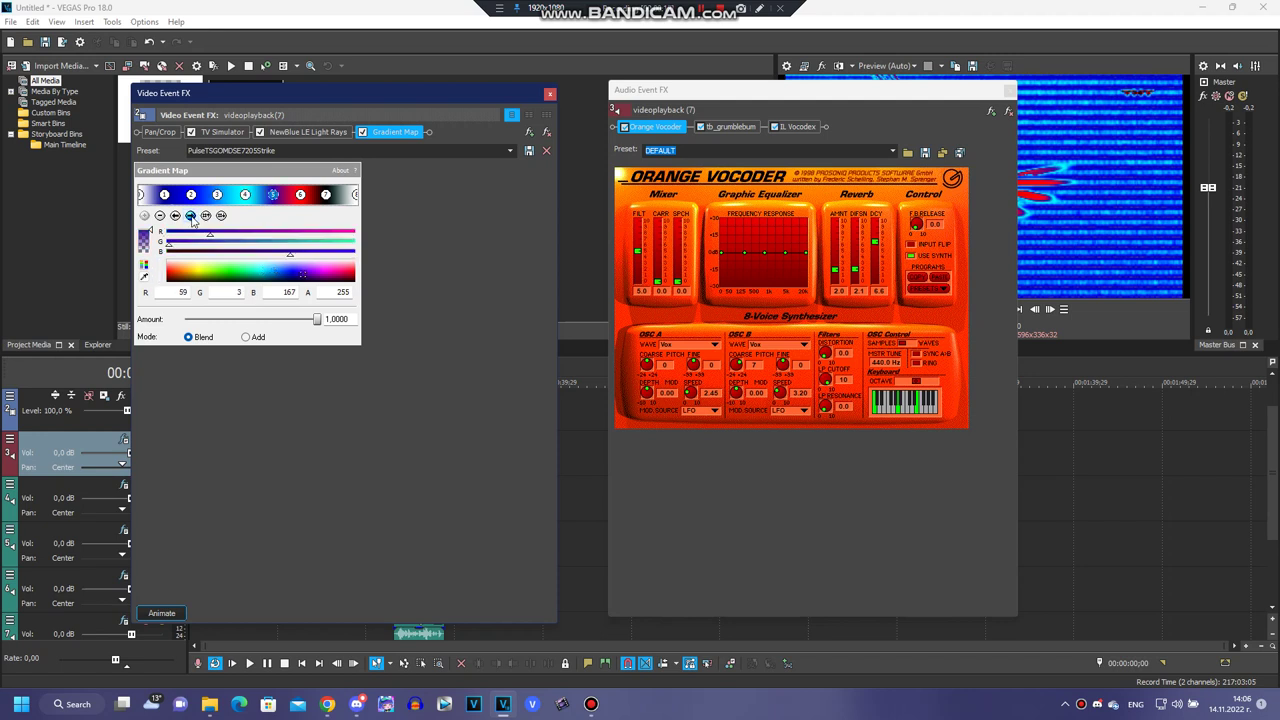
pyautogui.click(191, 216)
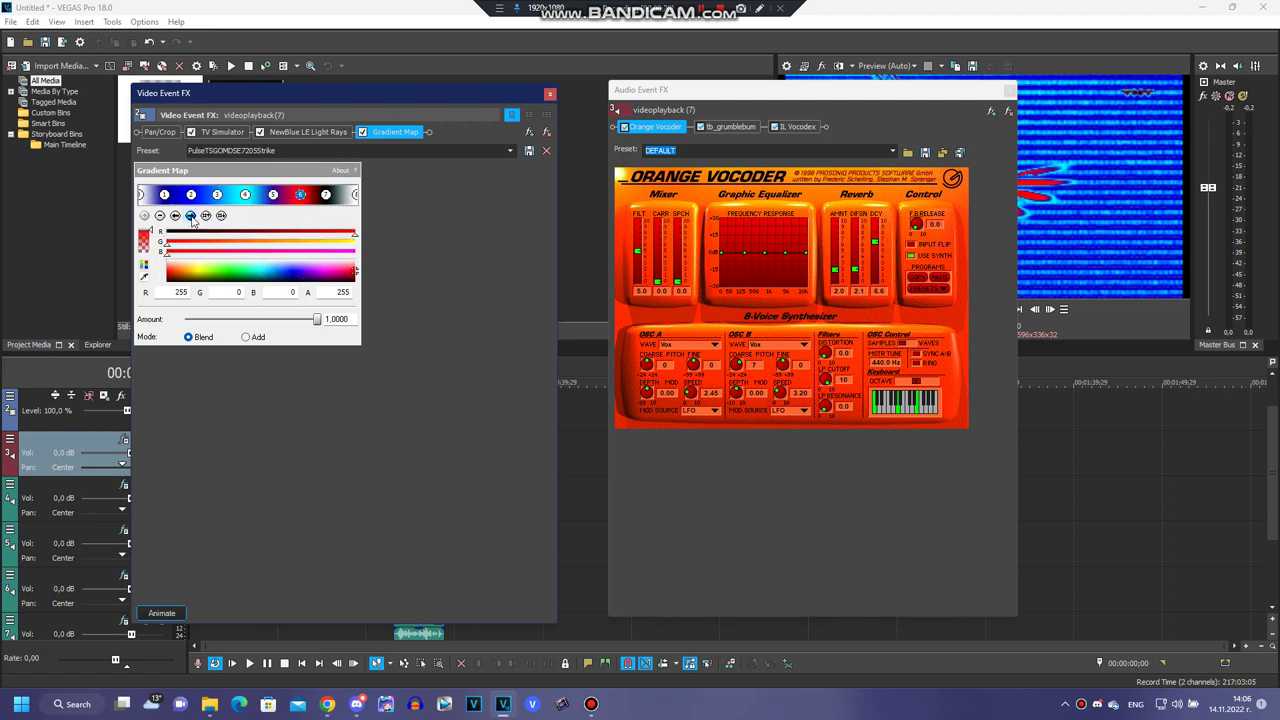
pyautogui.click(191, 216)
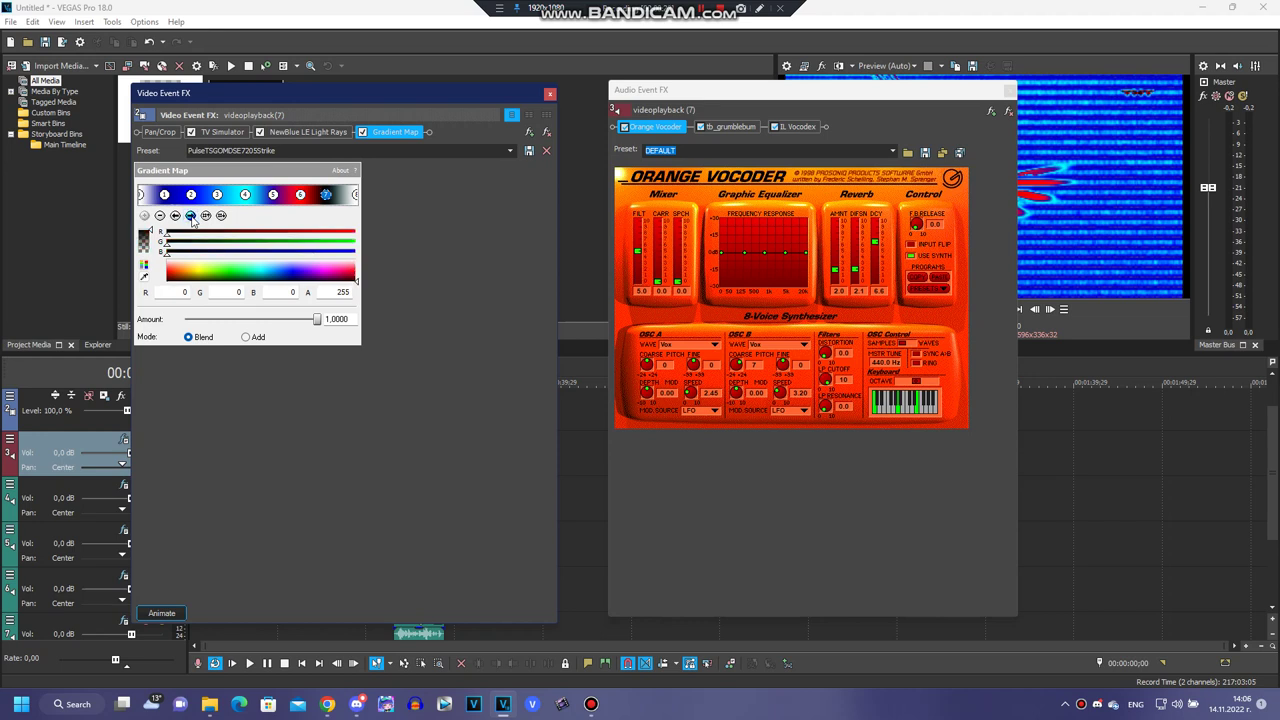
pyautogui.click(191, 216)
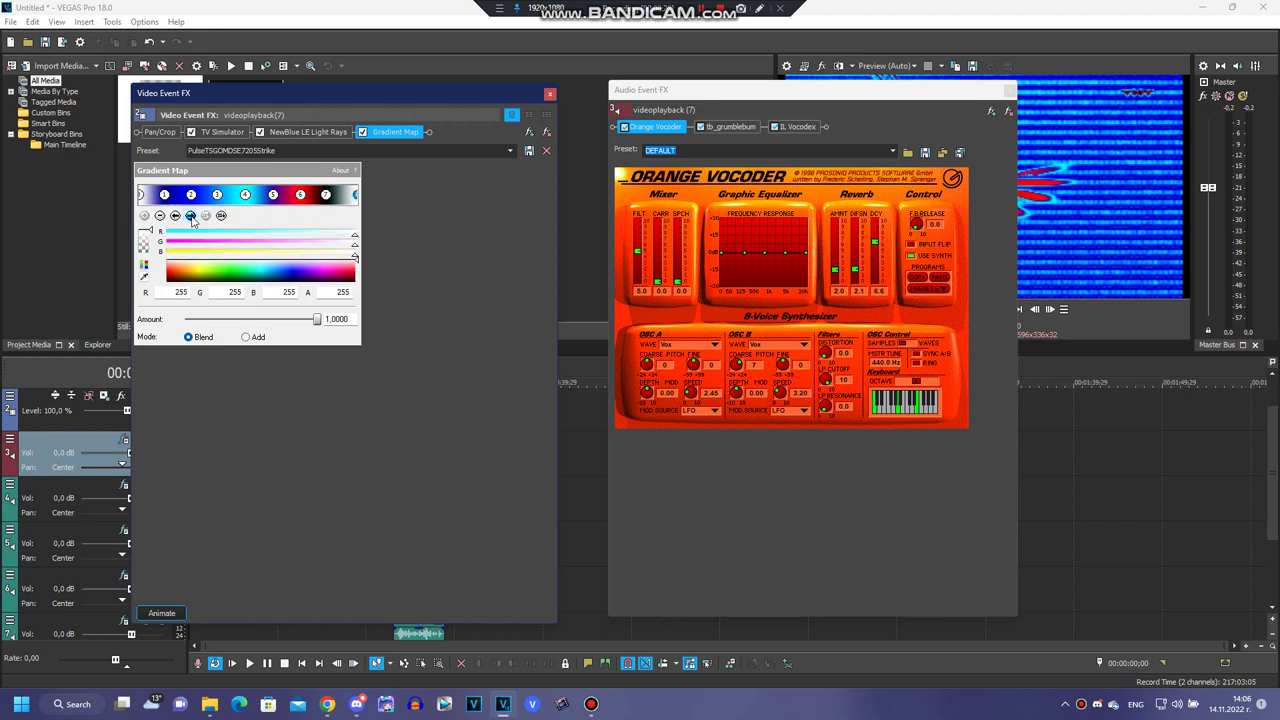
# Inspect the settings of the tb_grumblebum and IL Vocodex effects on the audio event.
pyautogui.click(688, 464)
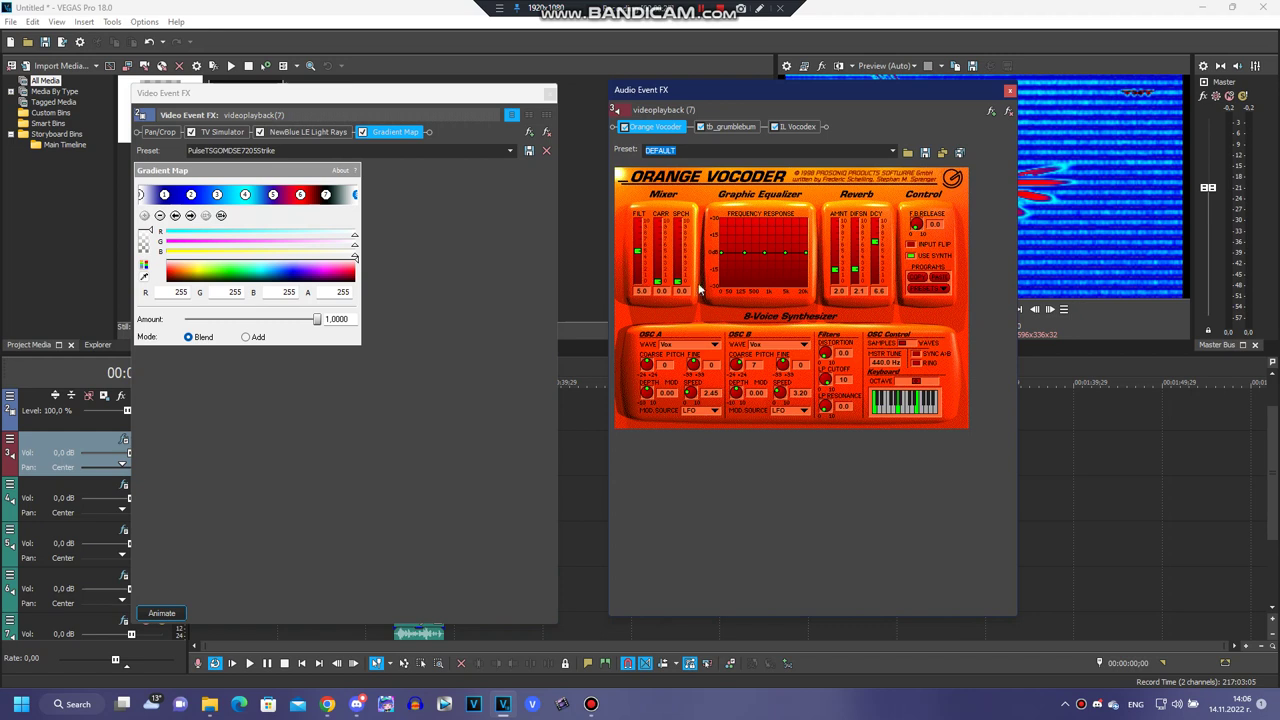
pyautogui.click(721, 132)
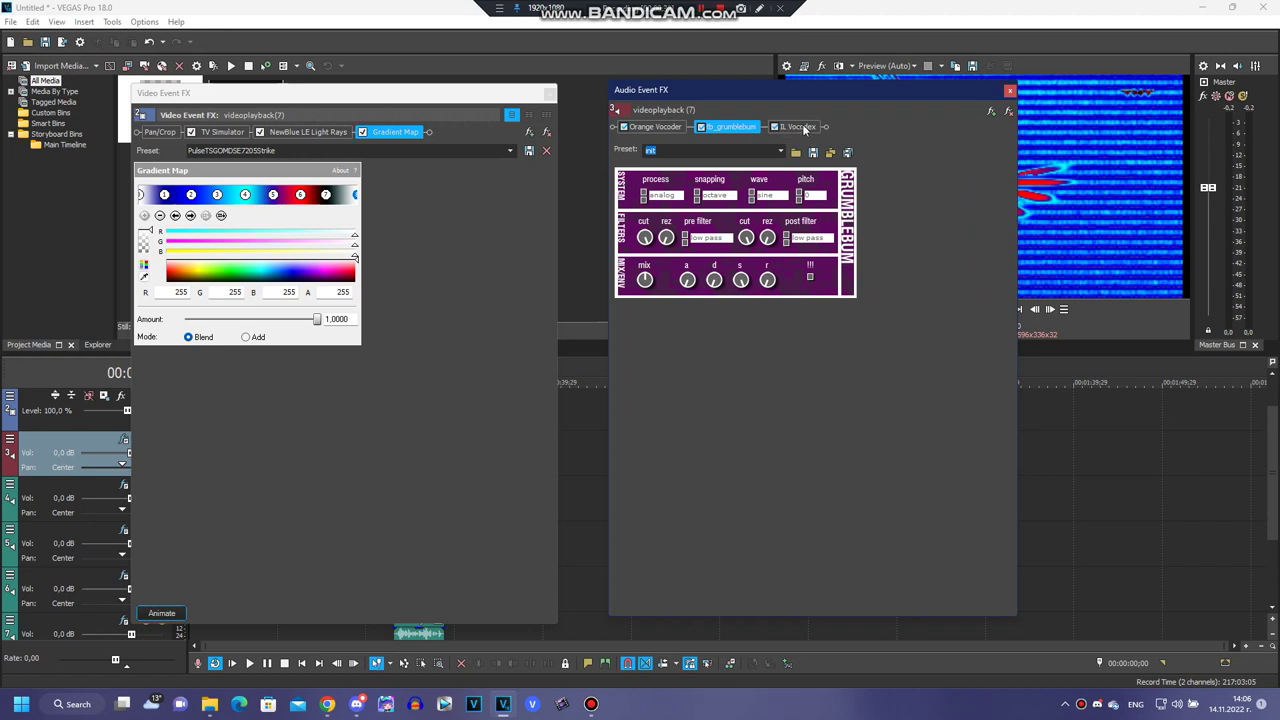
pyautogui.click(796, 127)
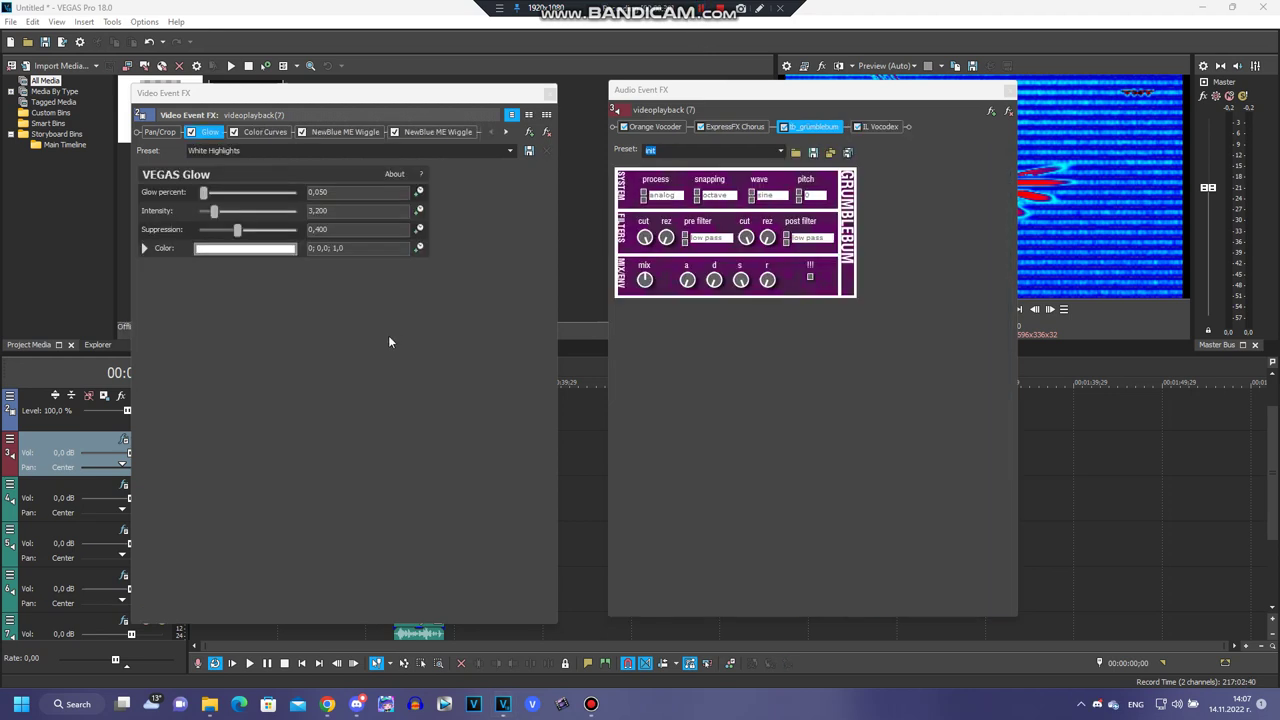
# Examine the video event's Glow, Color Curves and successive NewBlue ME Wiggle effect settings along the chain.
pyautogui.click(420, 333)
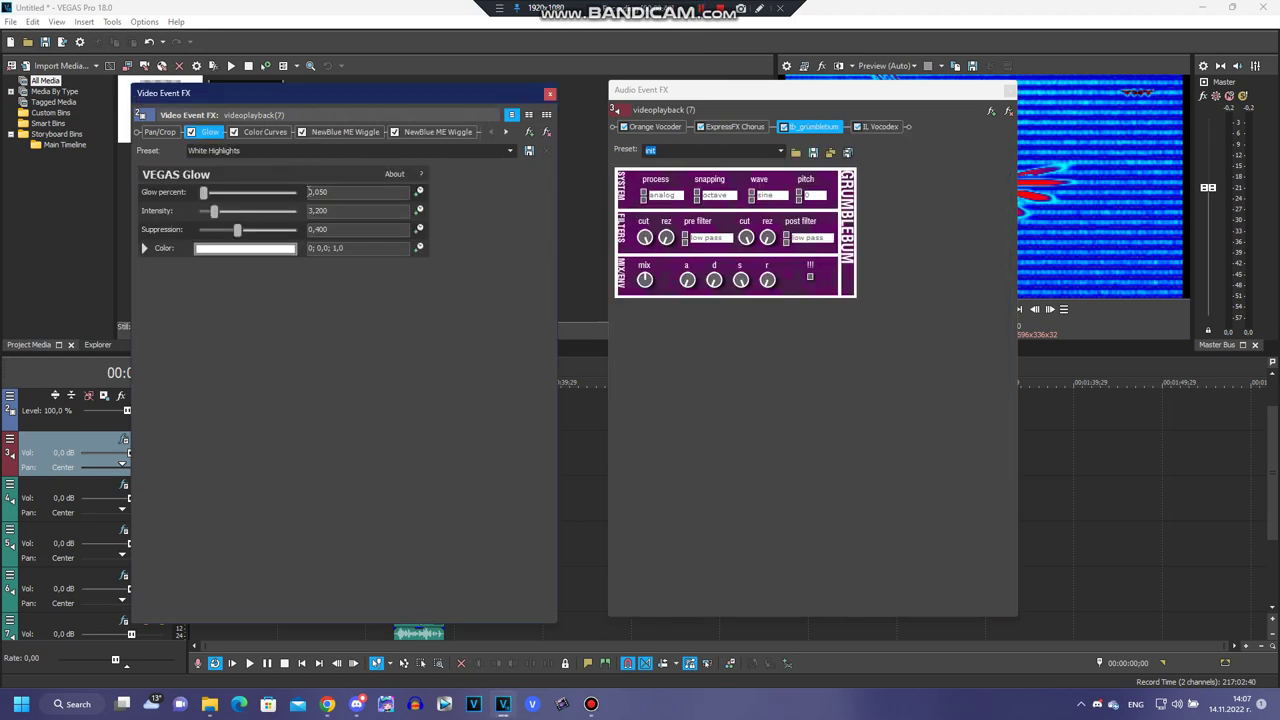
pyautogui.click(254, 134)
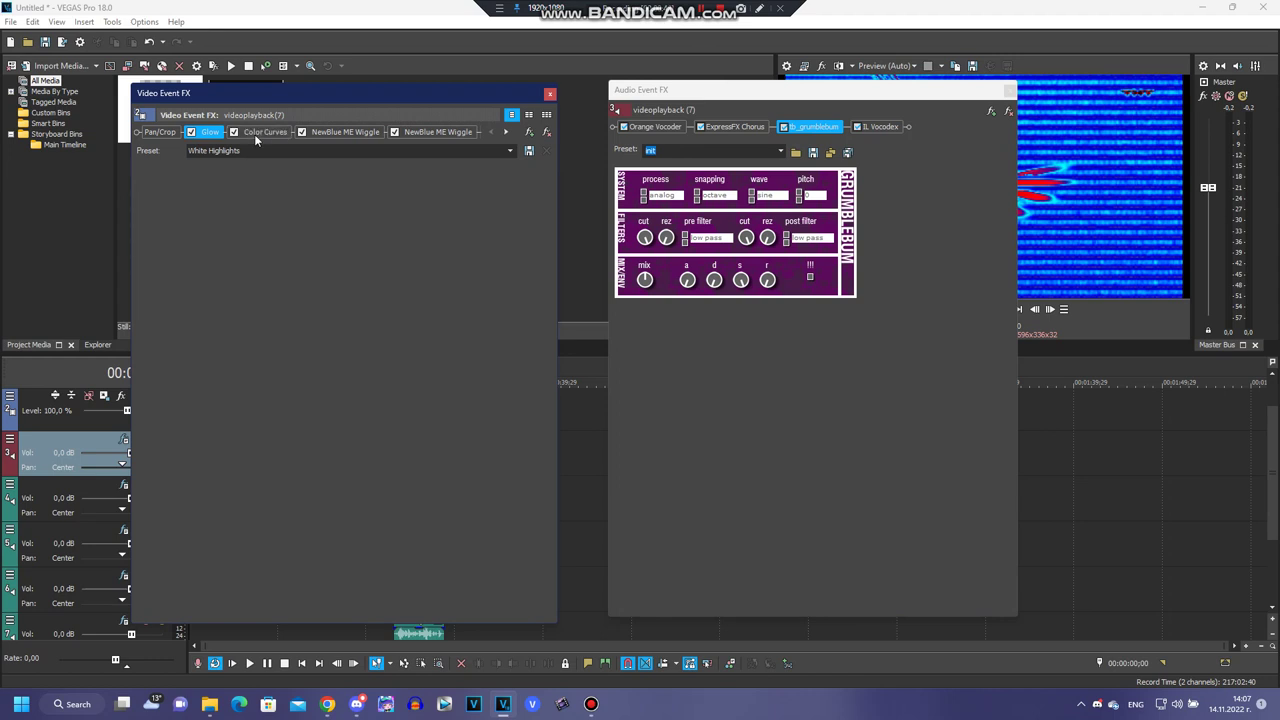
pyautogui.click(359, 132)
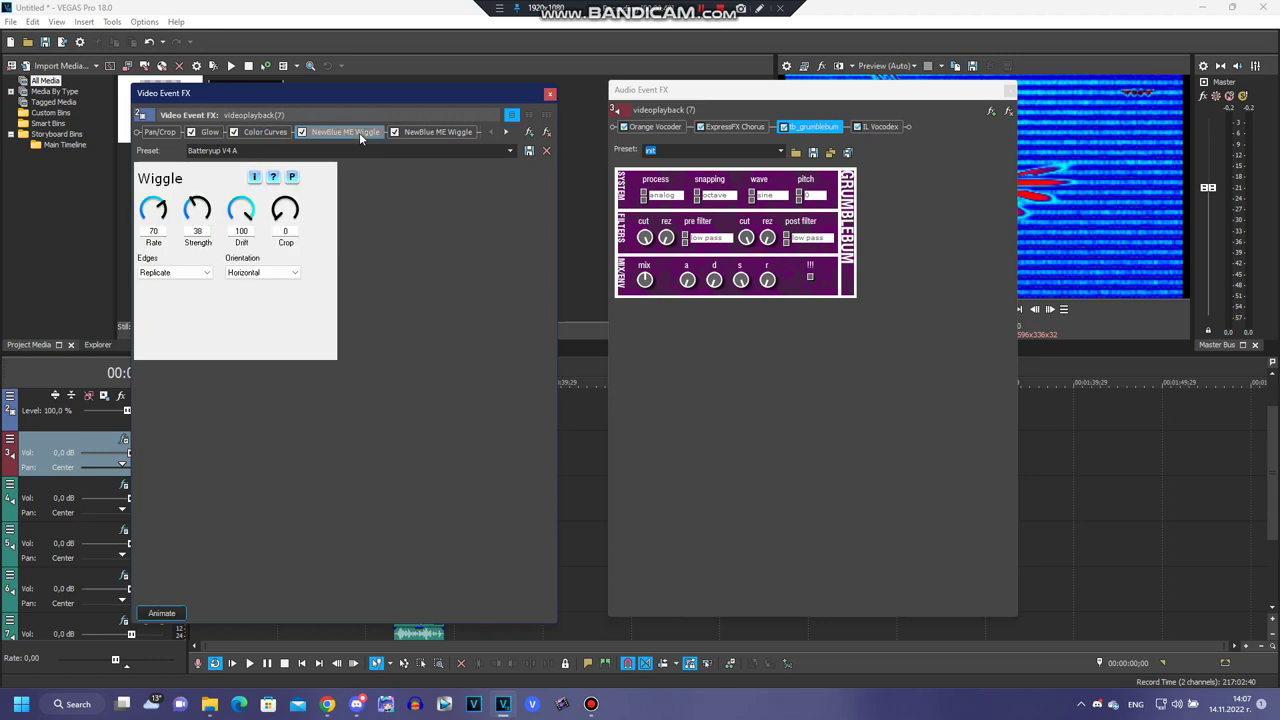
pyautogui.click(440, 132)
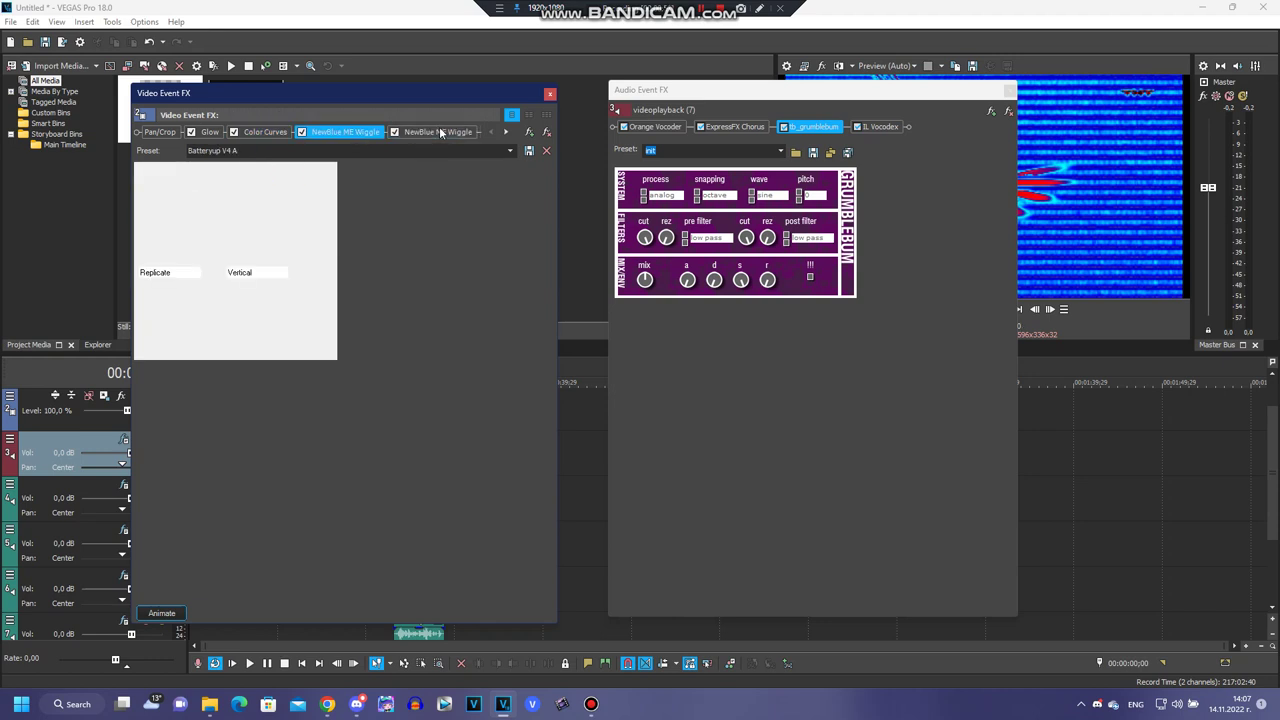
pyautogui.click(511, 132)
pyautogui.click(511, 132)
pyautogui.click(511, 132)
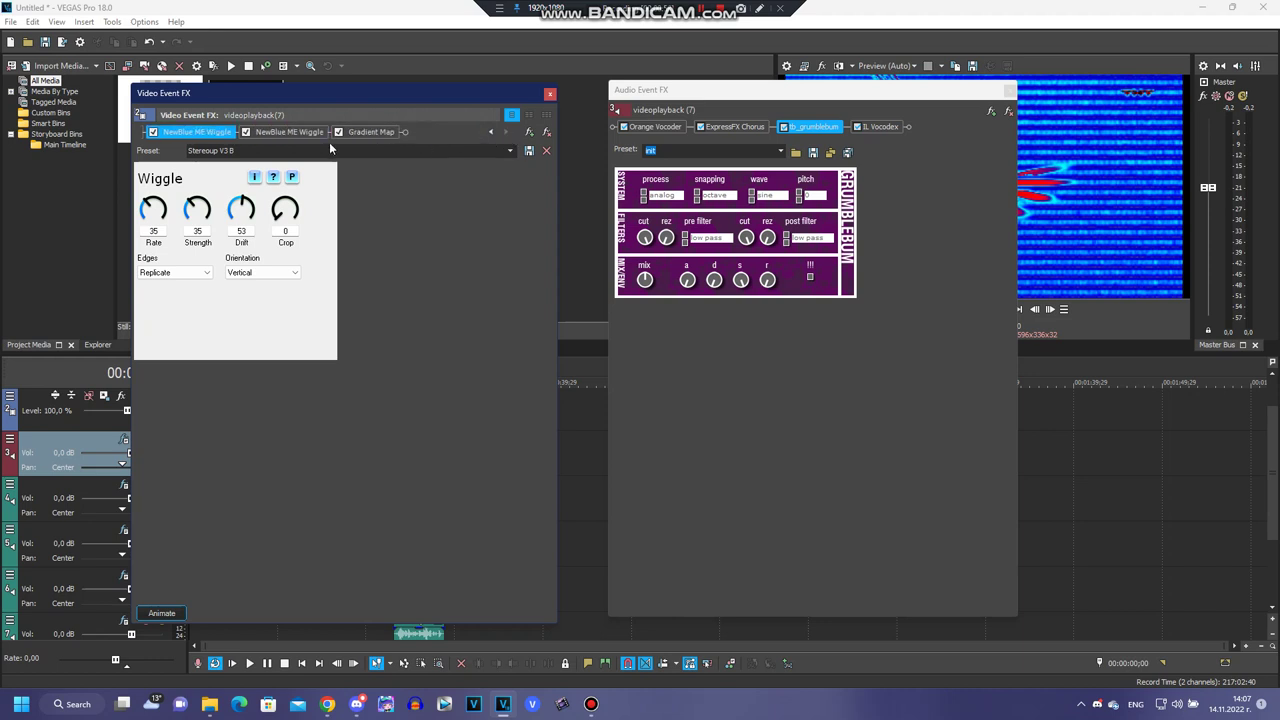
pyautogui.click(296, 137)
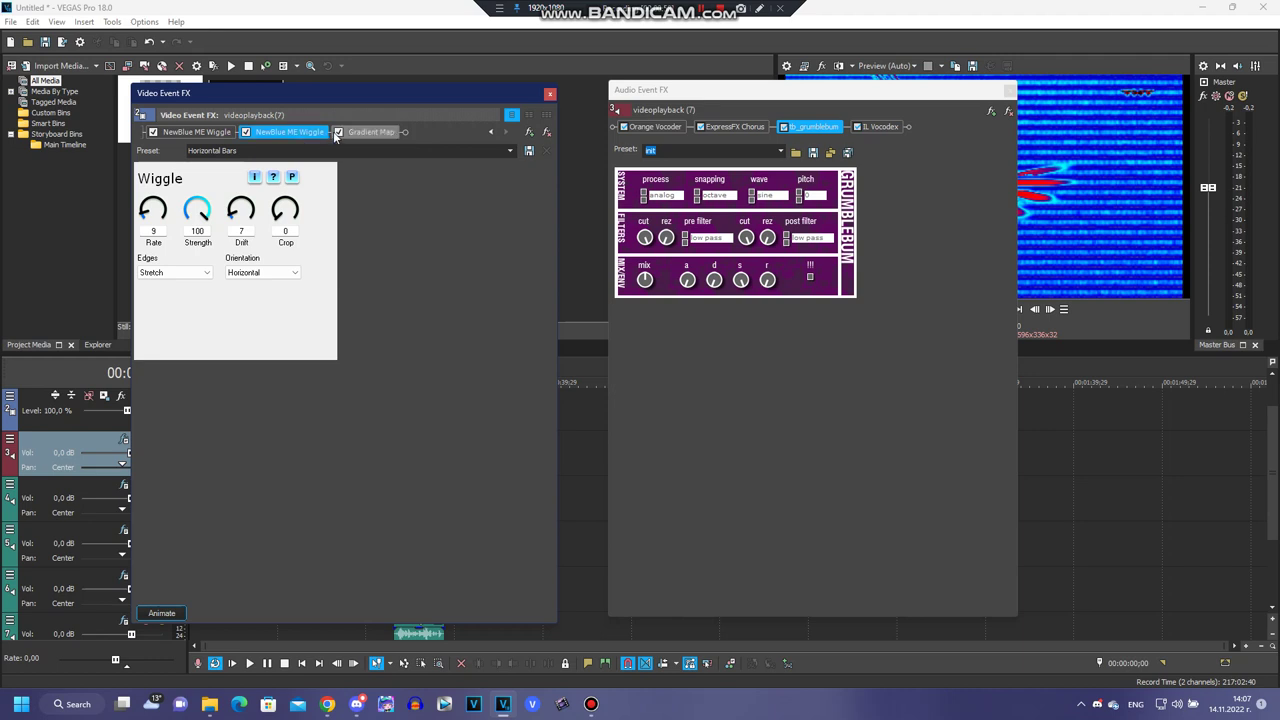
# Show the Gradient Map that follows the Wiggle effects and check the colour of each control point through point 6.
pyautogui.click(378, 133)
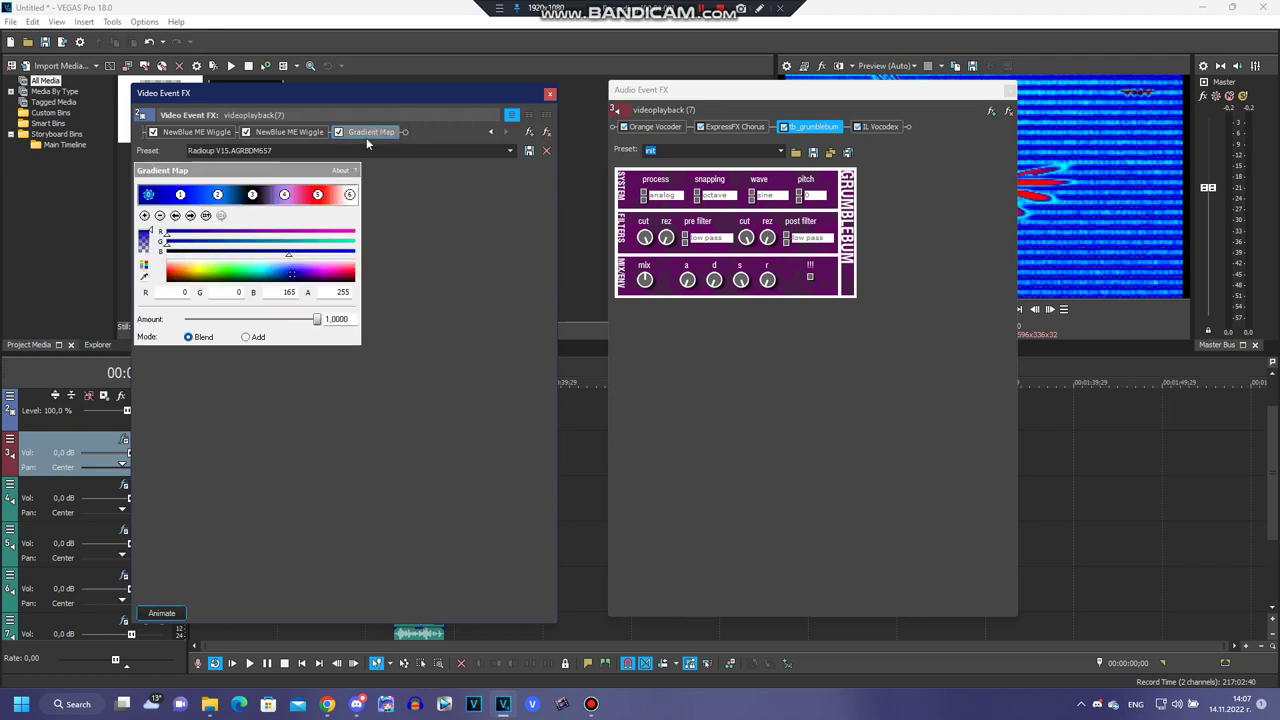
pyautogui.click(190, 216)
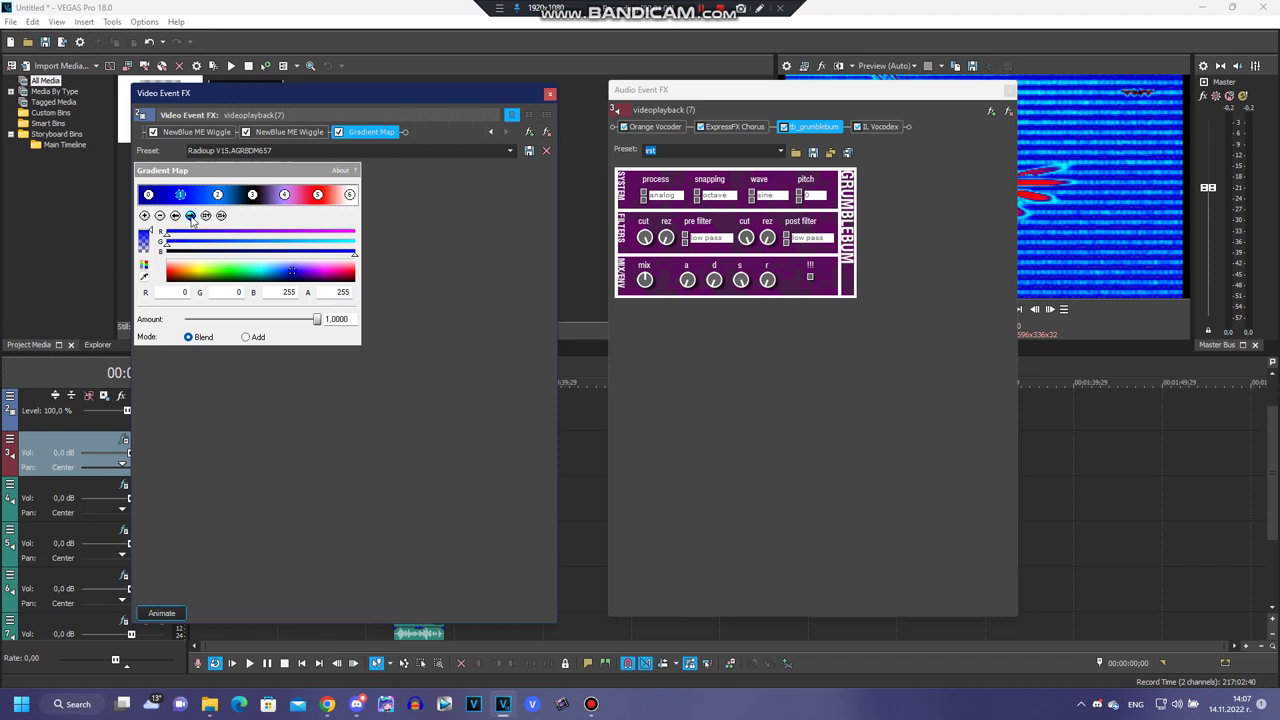
pyautogui.click(190, 216)
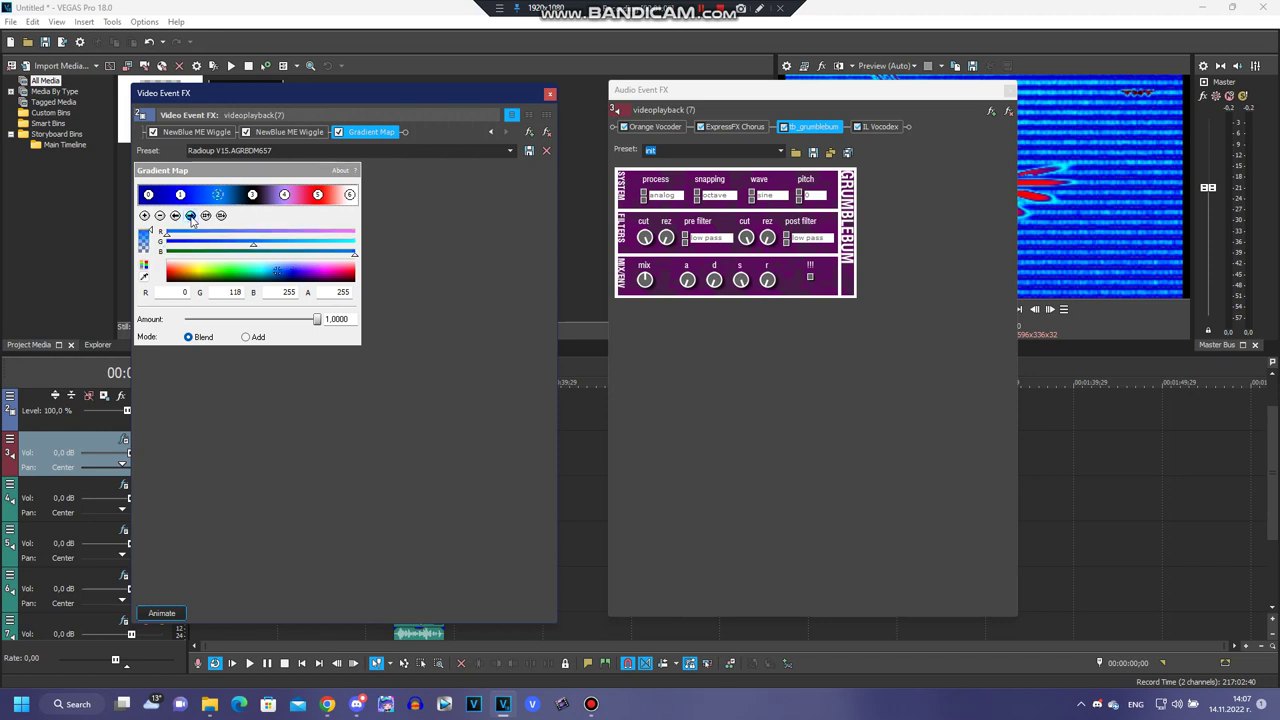
pyautogui.click(190, 216)
pyautogui.click(190, 216)
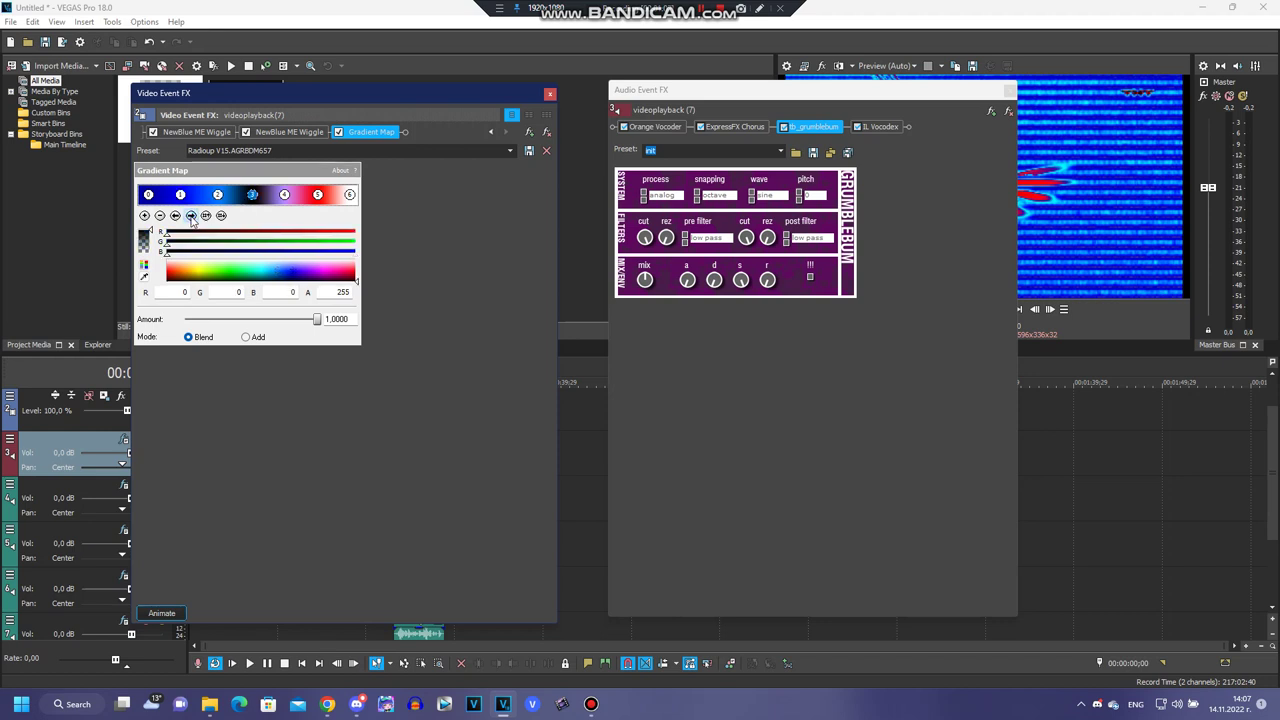
pyautogui.click(190, 216)
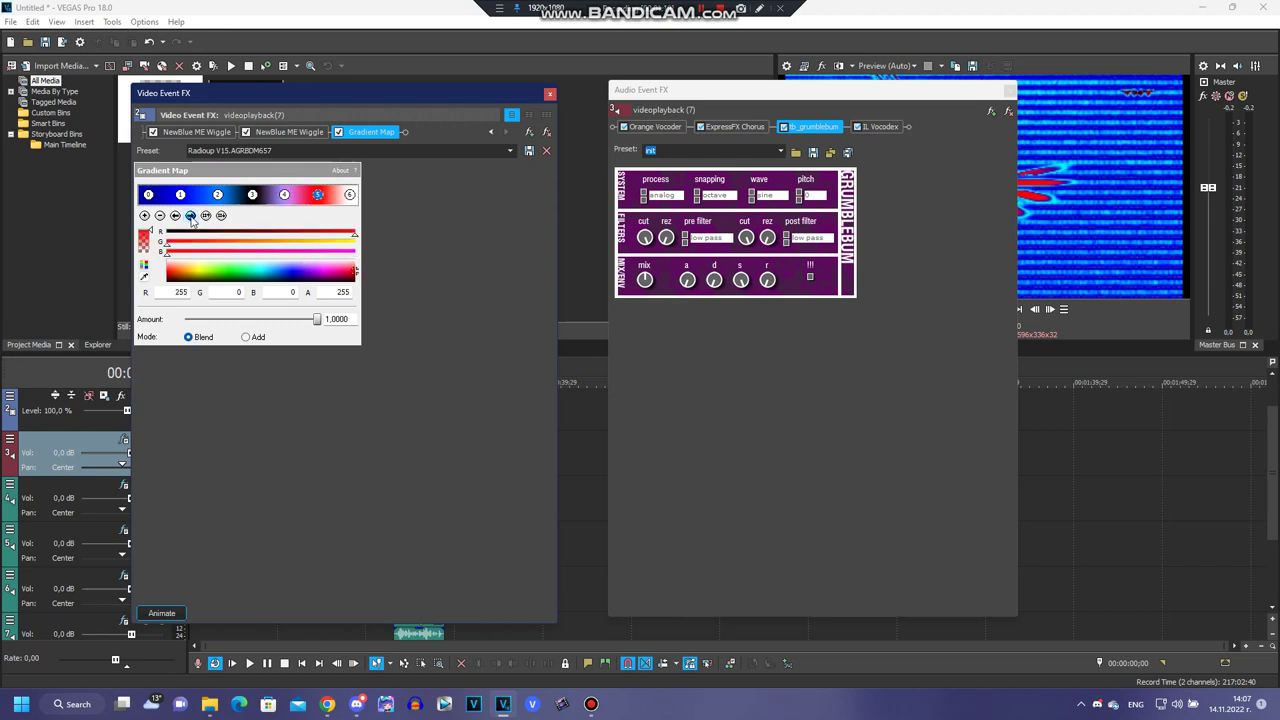
pyautogui.click(190, 216)
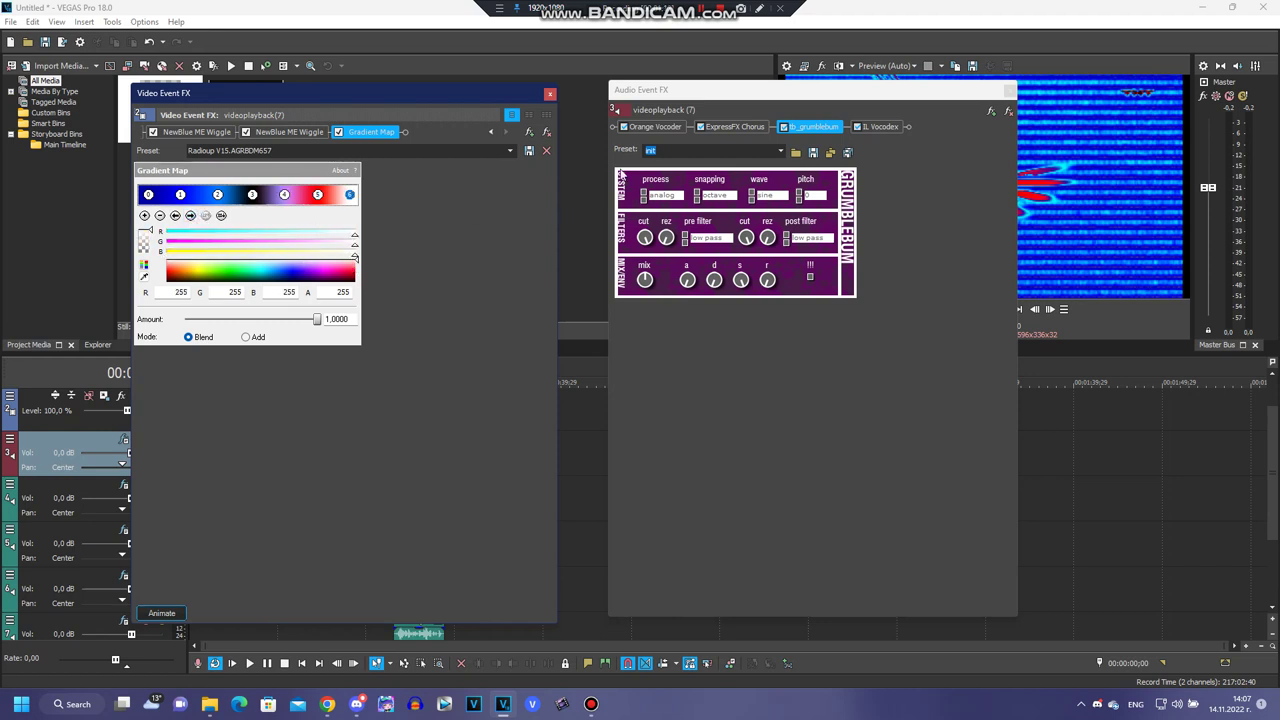
# Review the audio event's Orange Vocoder, ExpressFX Chorus, tb_grumblebum and IL Vocodex settings in turn.
pyautogui.click(651, 127)
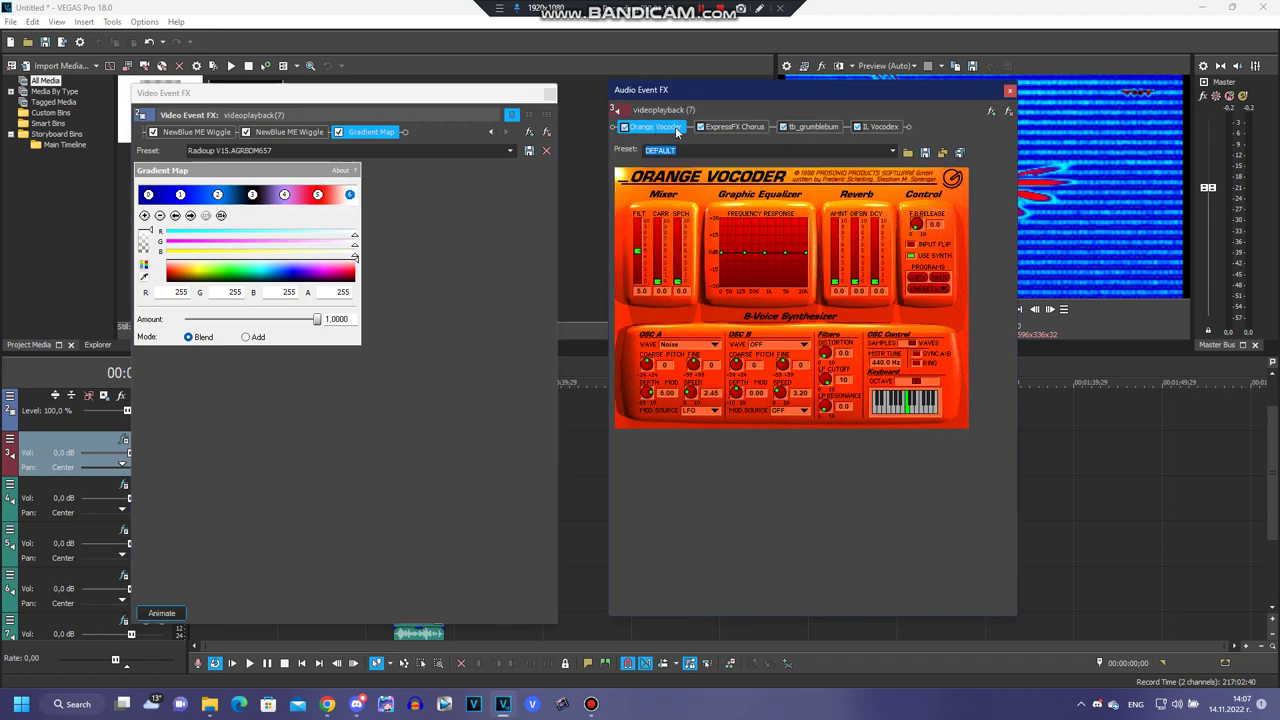
pyautogui.click(729, 127)
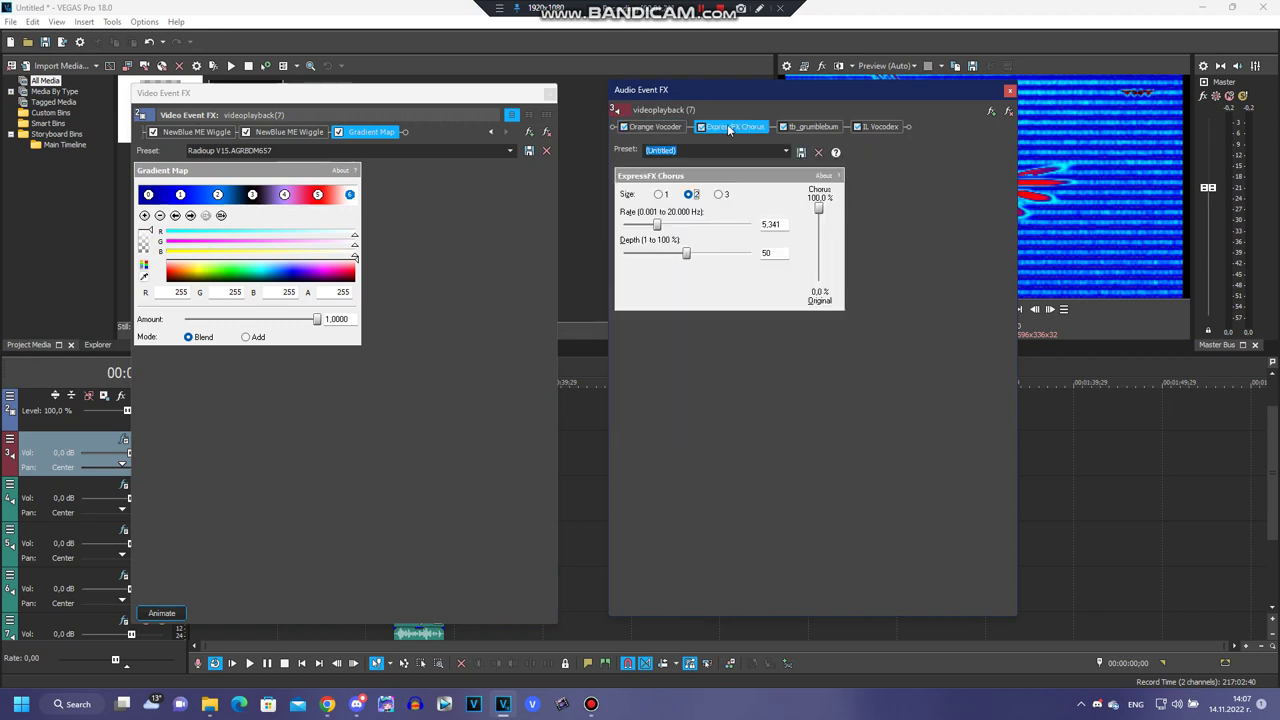
pyautogui.click(814, 127)
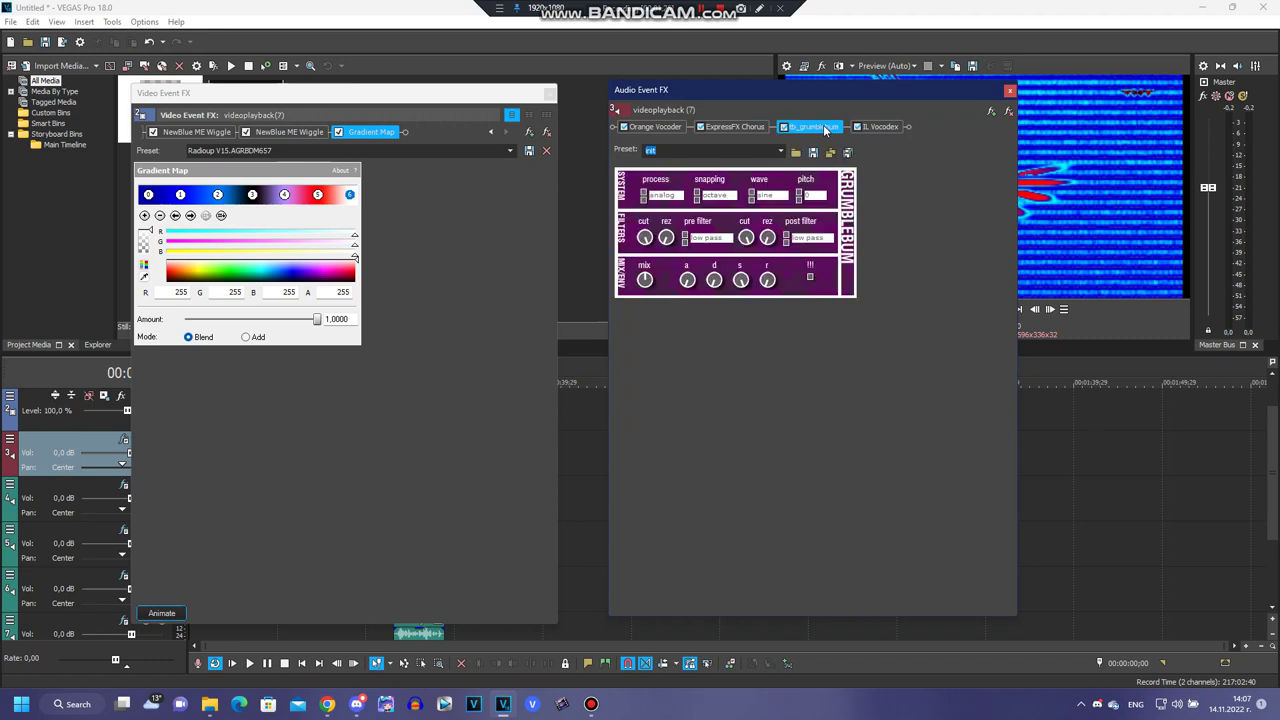
pyautogui.click(880, 127)
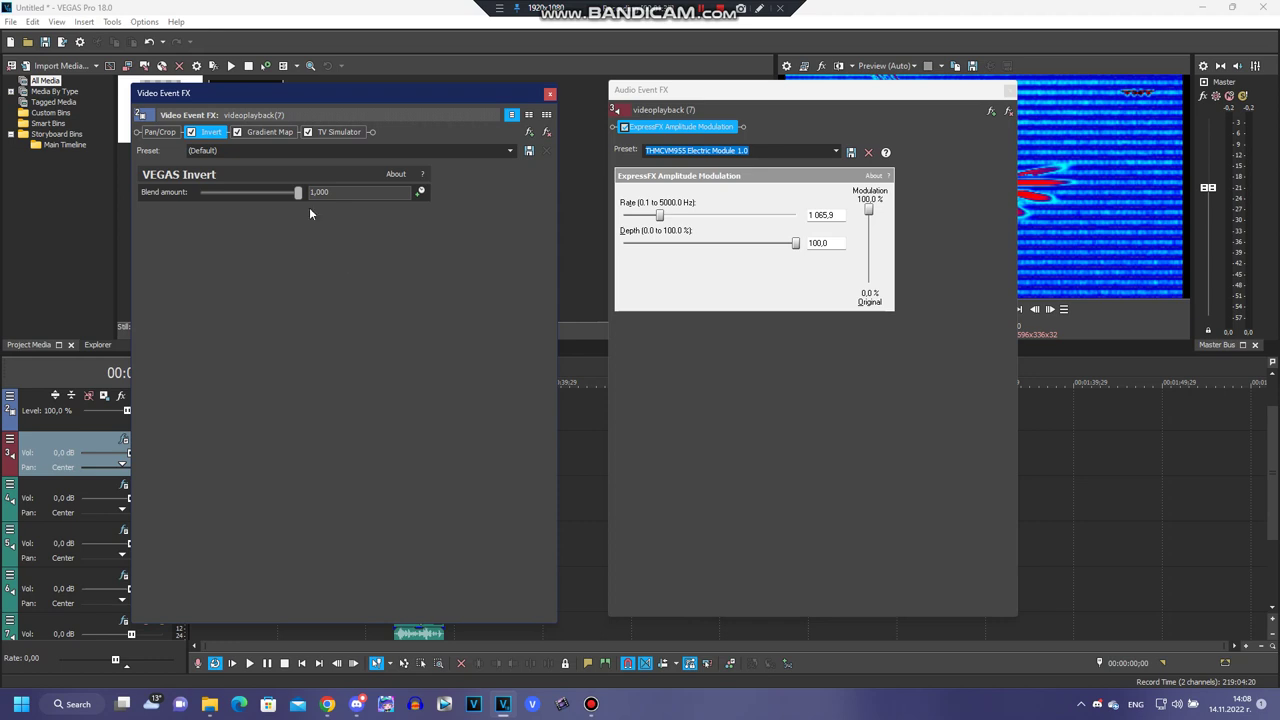
# Show the Gradient Map placed between Invert and TV Simulator and examine the RGB values of each control point.
pyautogui.click(268, 133)
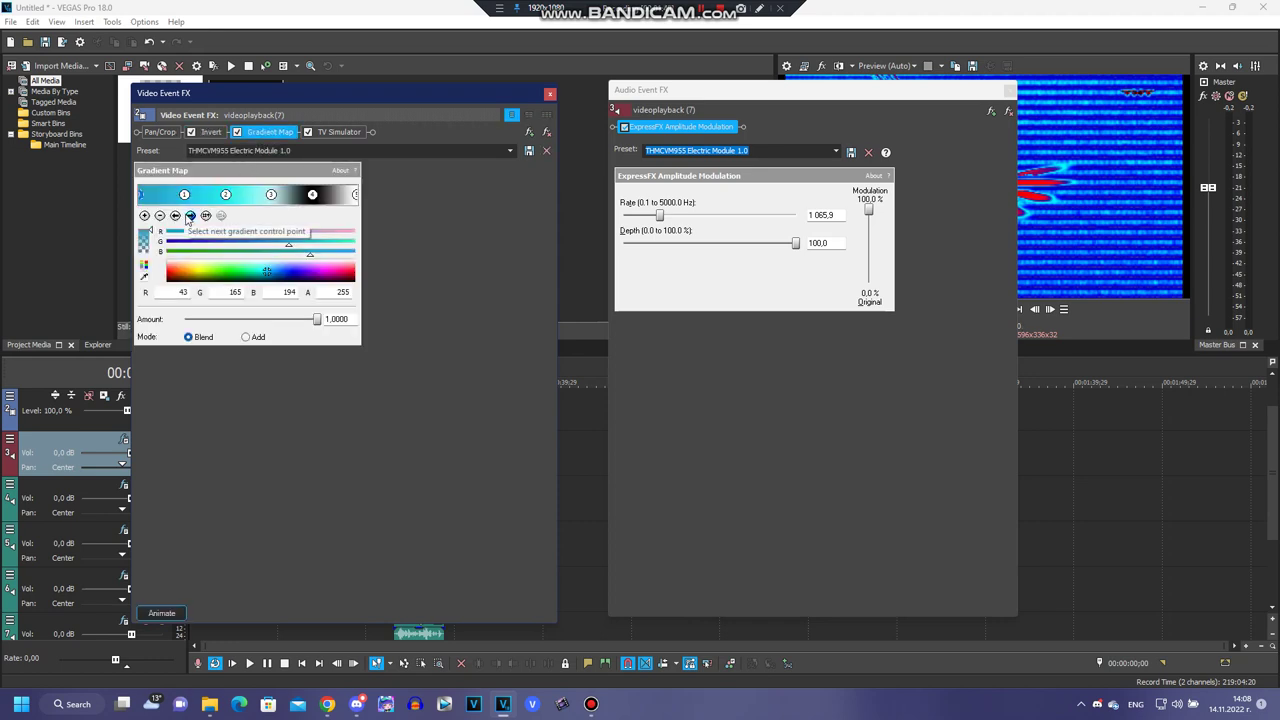
pyautogui.click(189, 216)
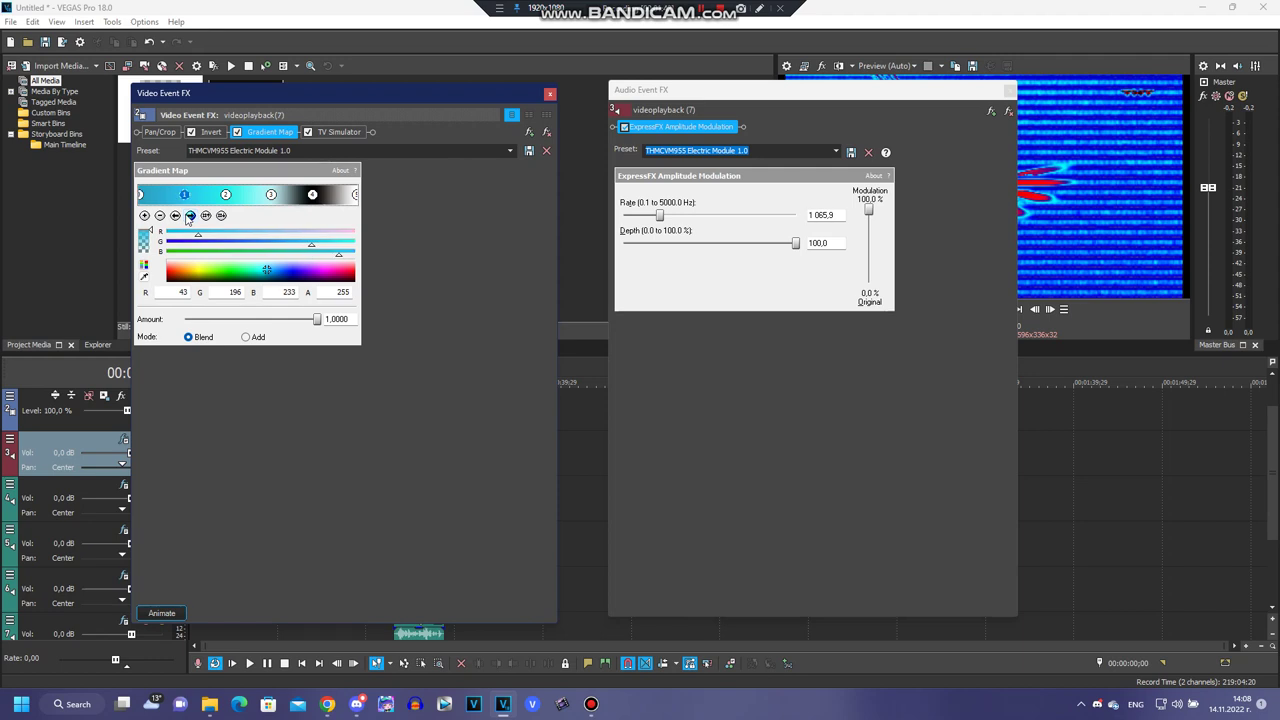
pyautogui.click(189, 216)
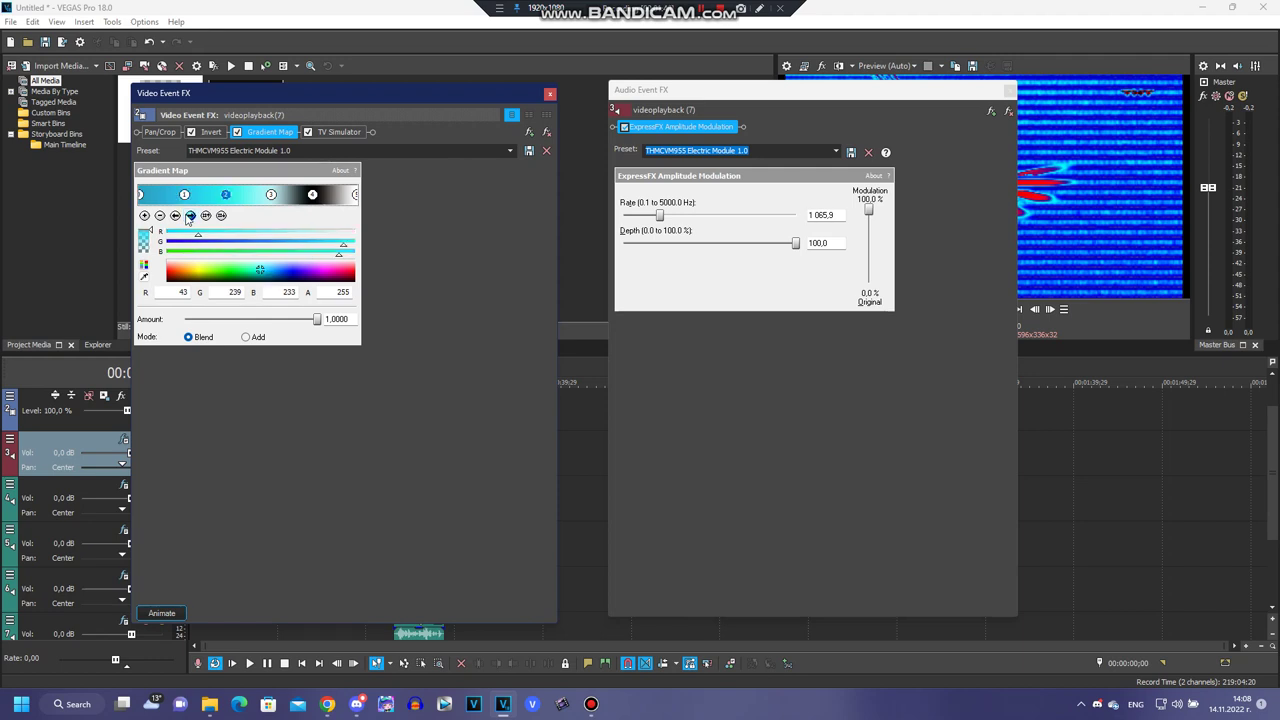
pyautogui.click(189, 216)
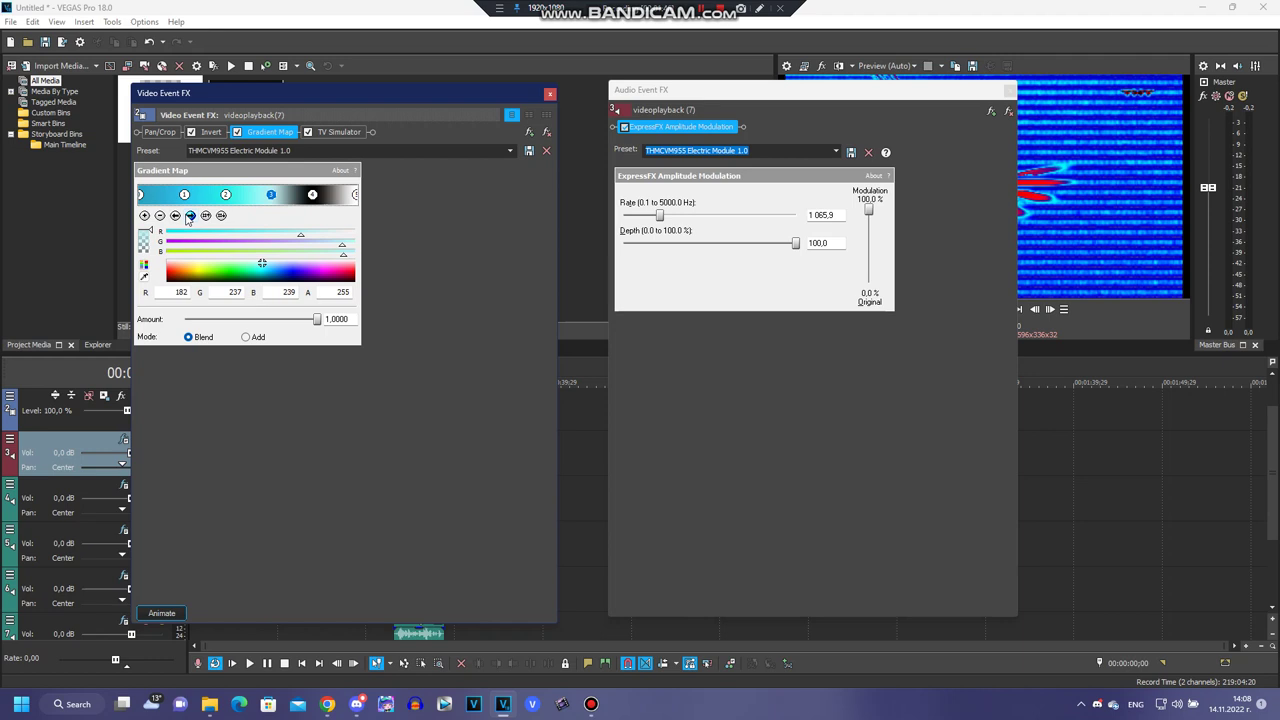
pyautogui.click(189, 216)
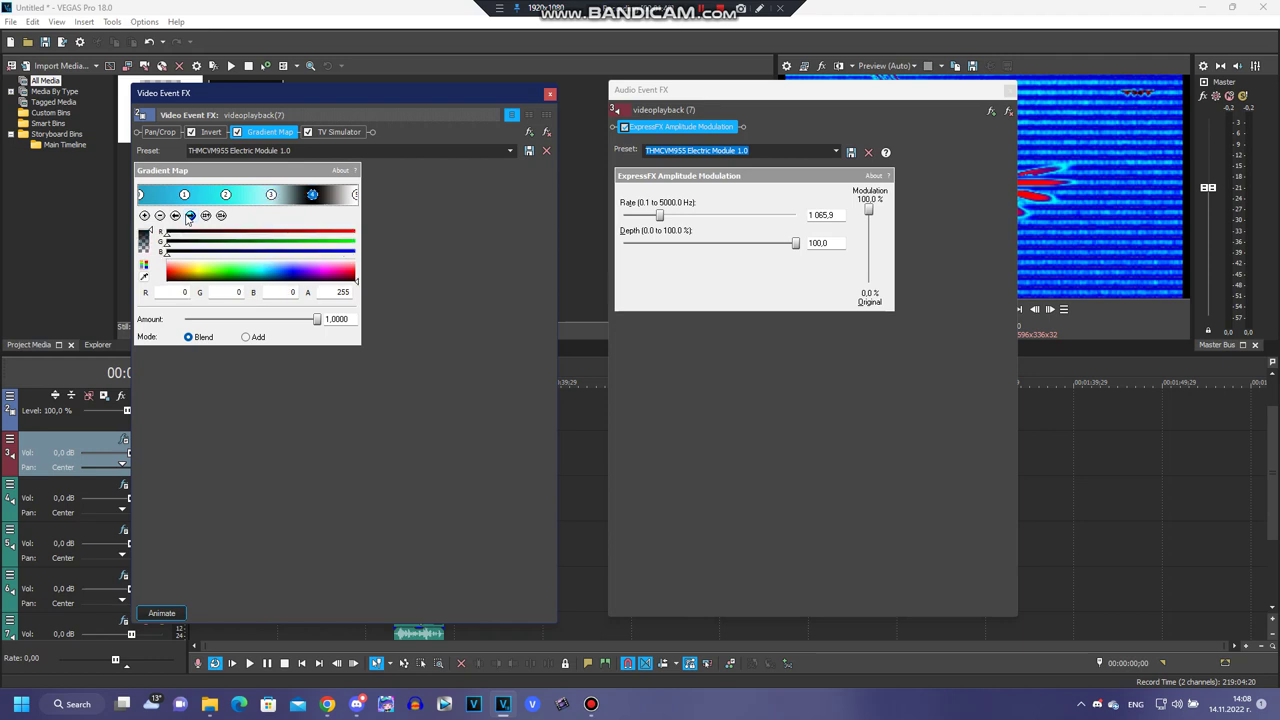
pyautogui.click(189, 216)
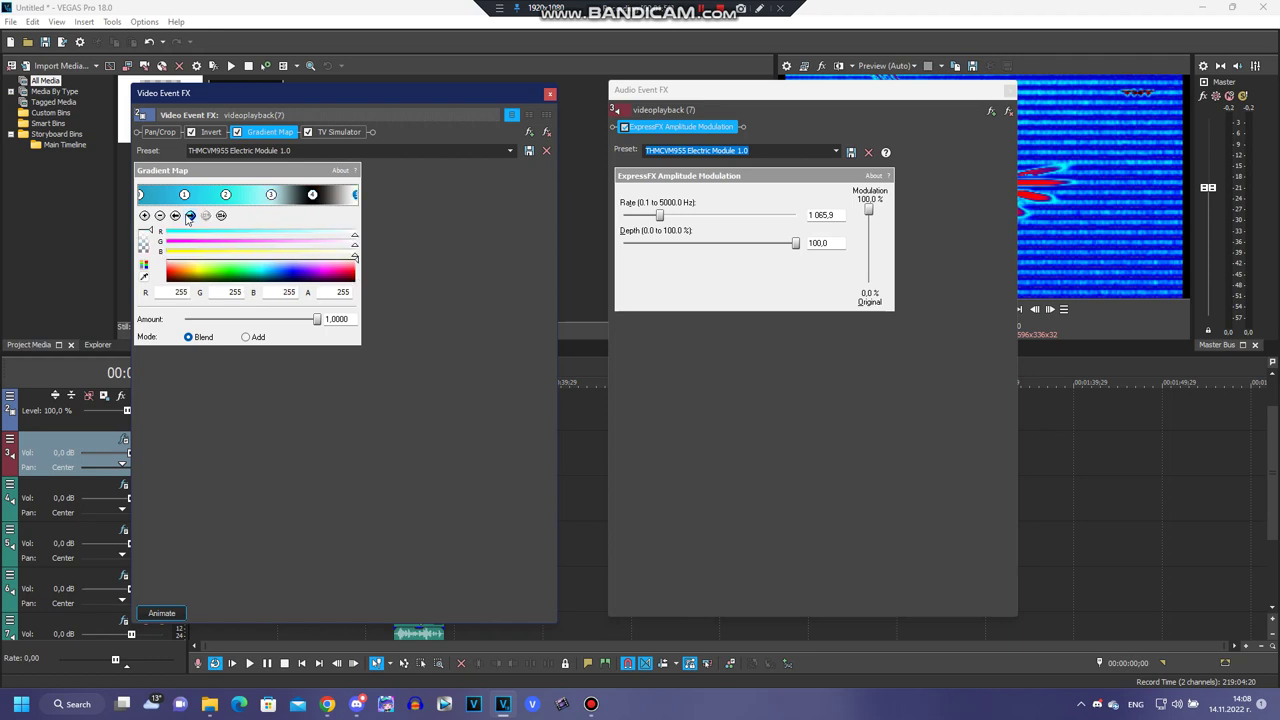
# Examine the TV Simulator settings on the video event and the ExpressFX Amplitude Modulation settings on the audio event.
pyautogui.click(352, 134)
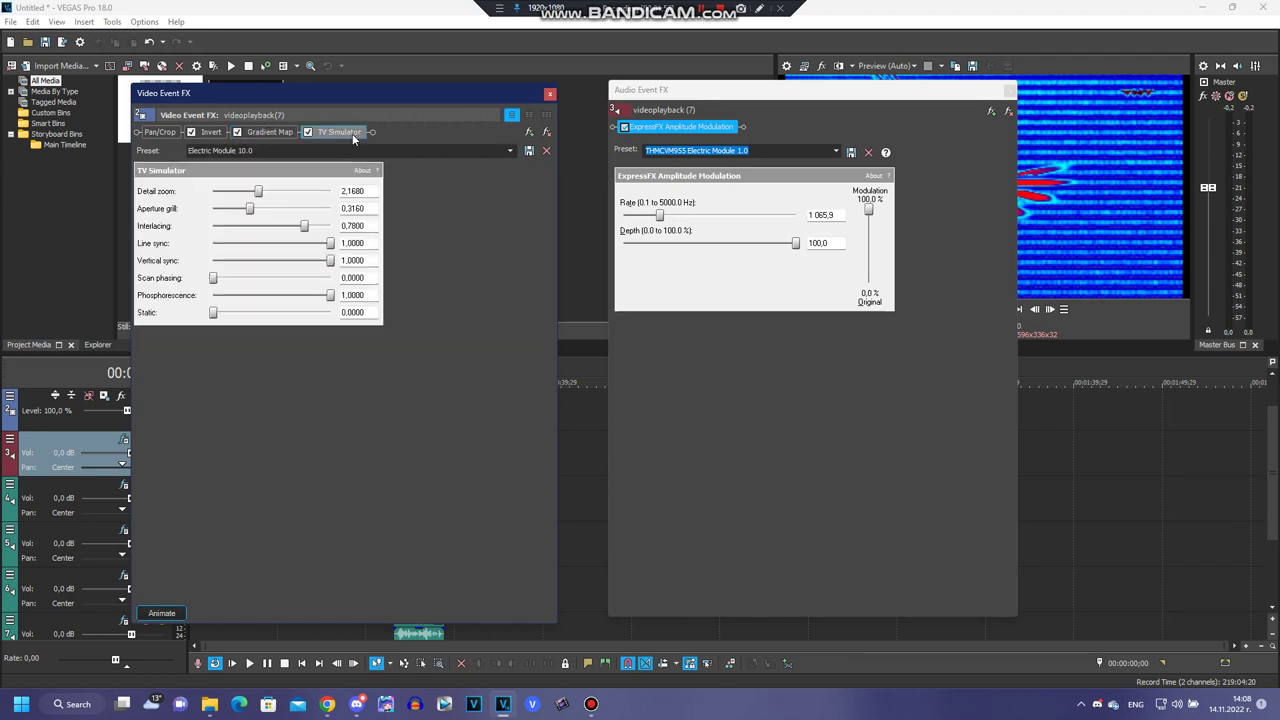
pyautogui.click(744, 398)
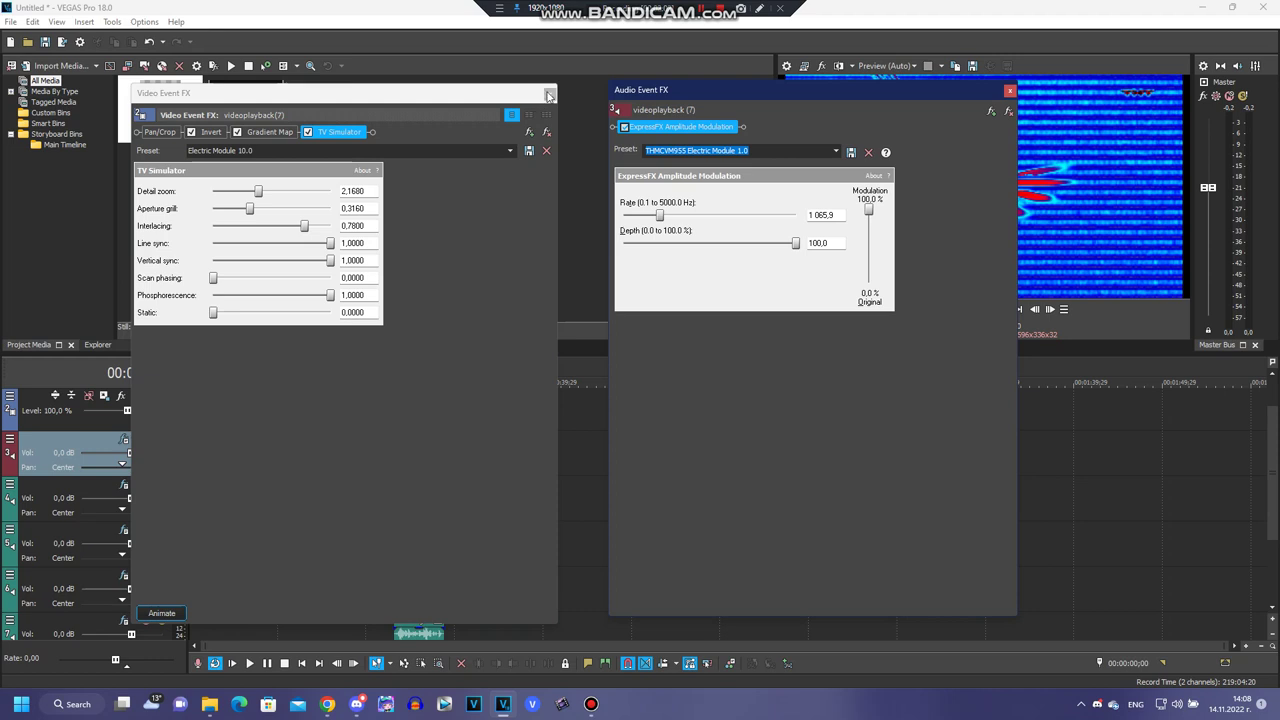
pyautogui.click(705, 10)
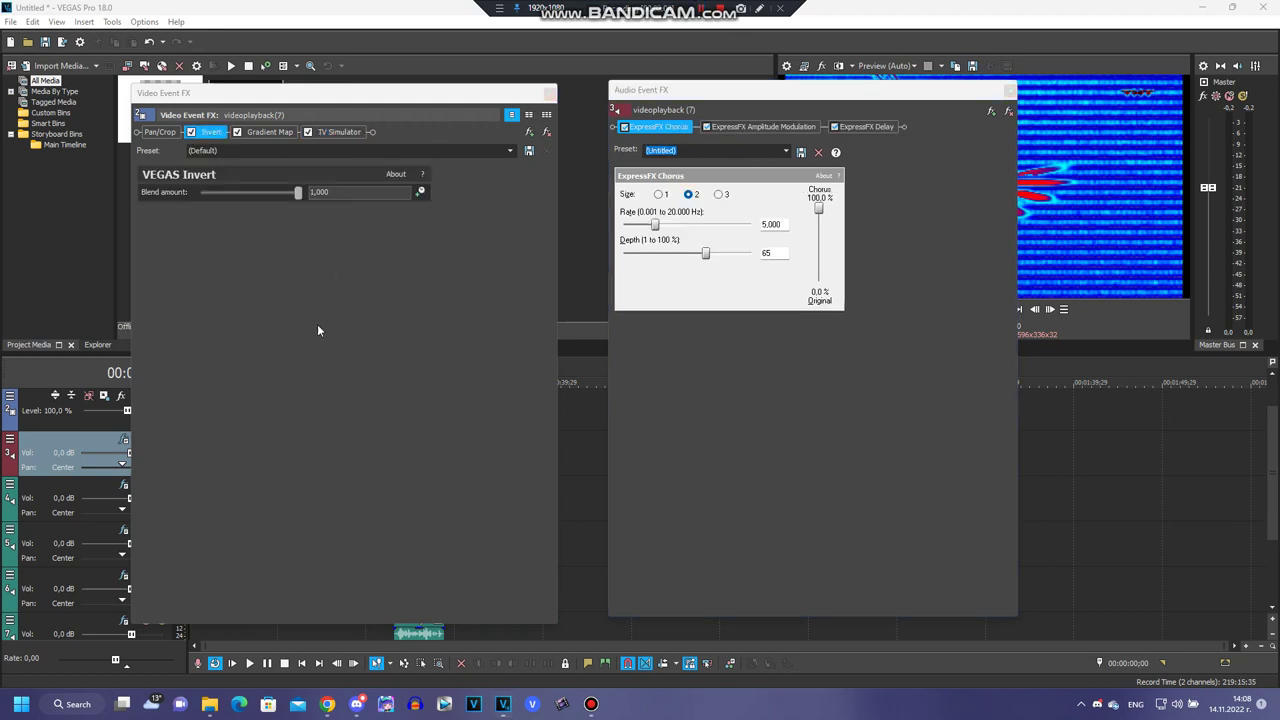
# Show the Gradient Map of the Invert, Gradient Map and TV Simulator chain and check the RGB values of its control points through the last one.
pyautogui.click(320, 364)
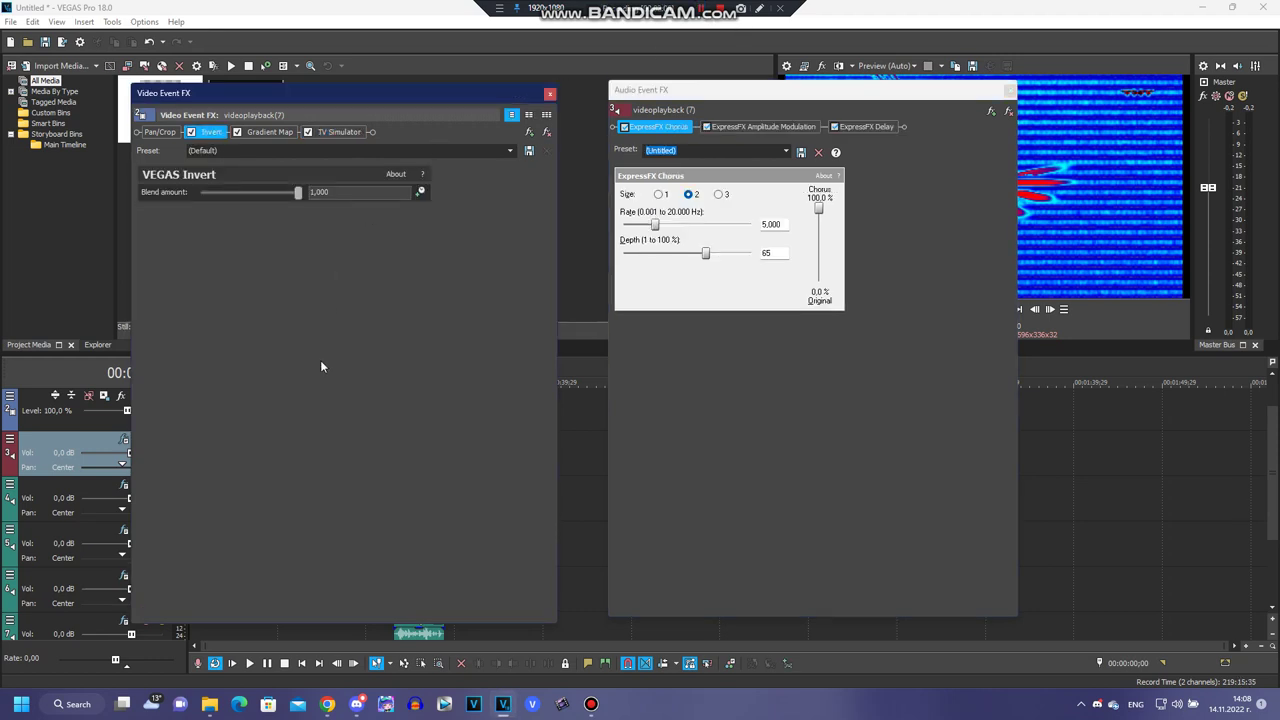
pyautogui.click(266, 133)
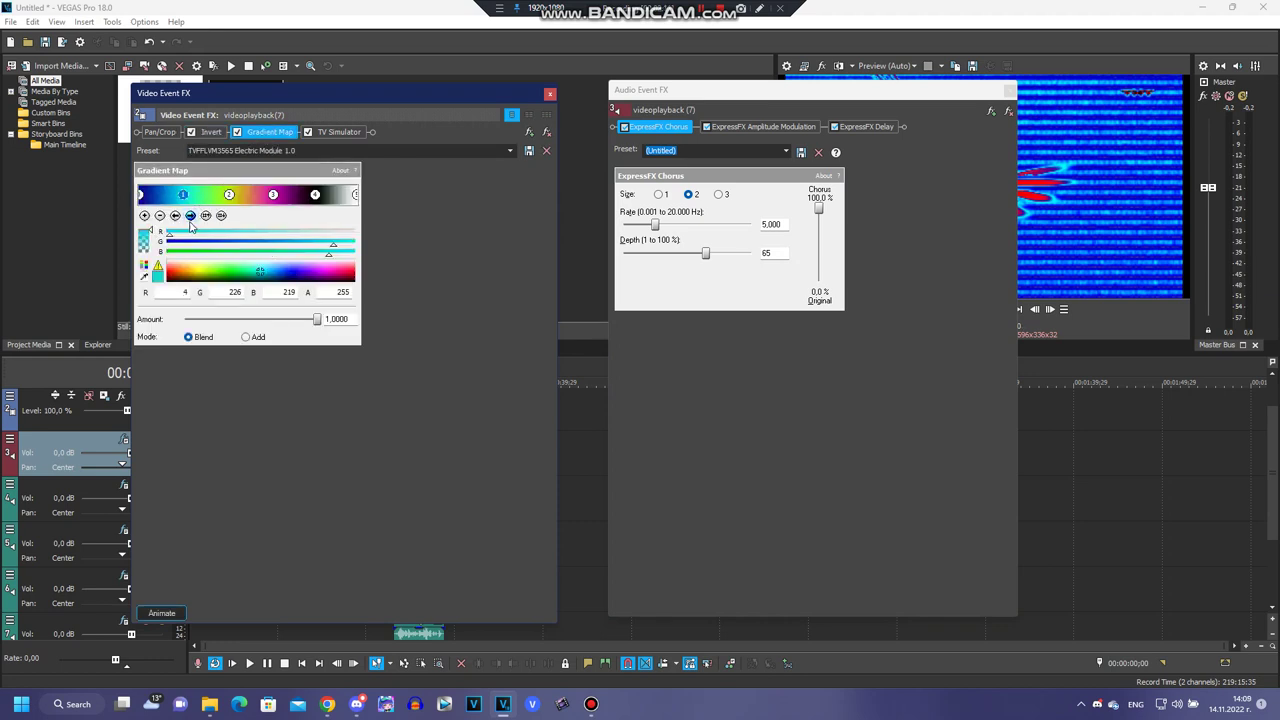
pyautogui.click(190, 220)
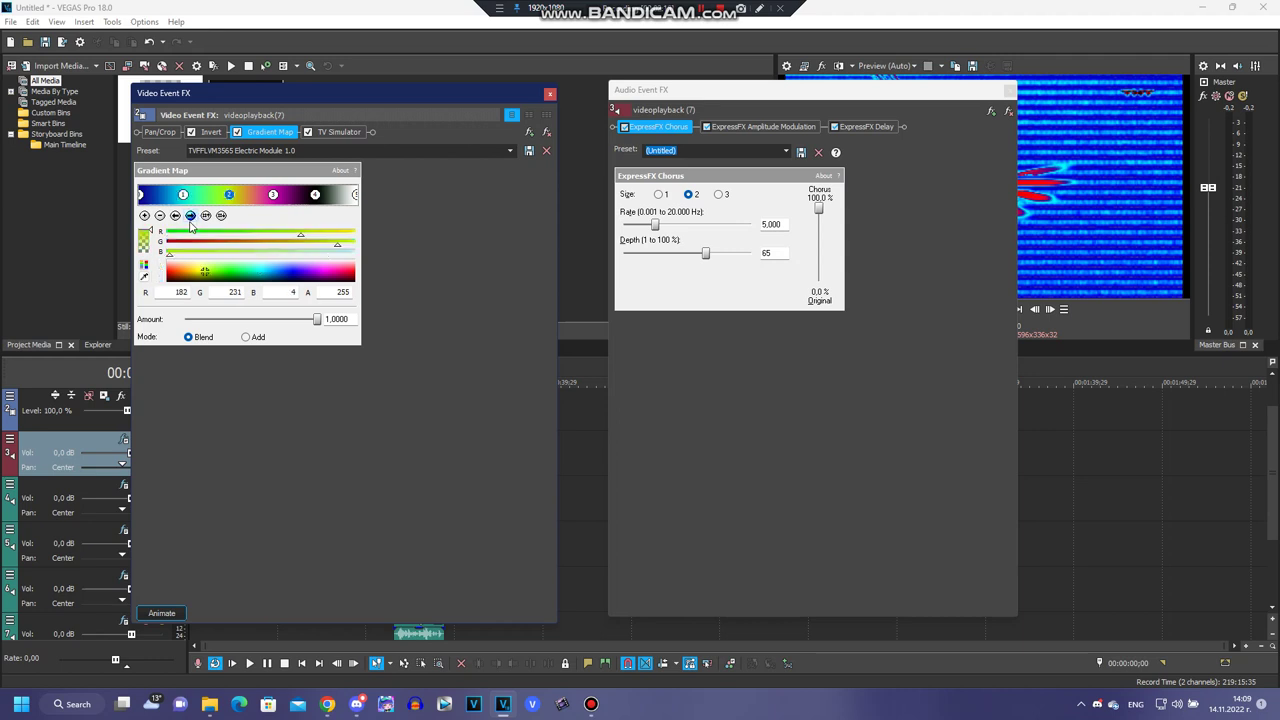
pyautogui.click(190, 222)
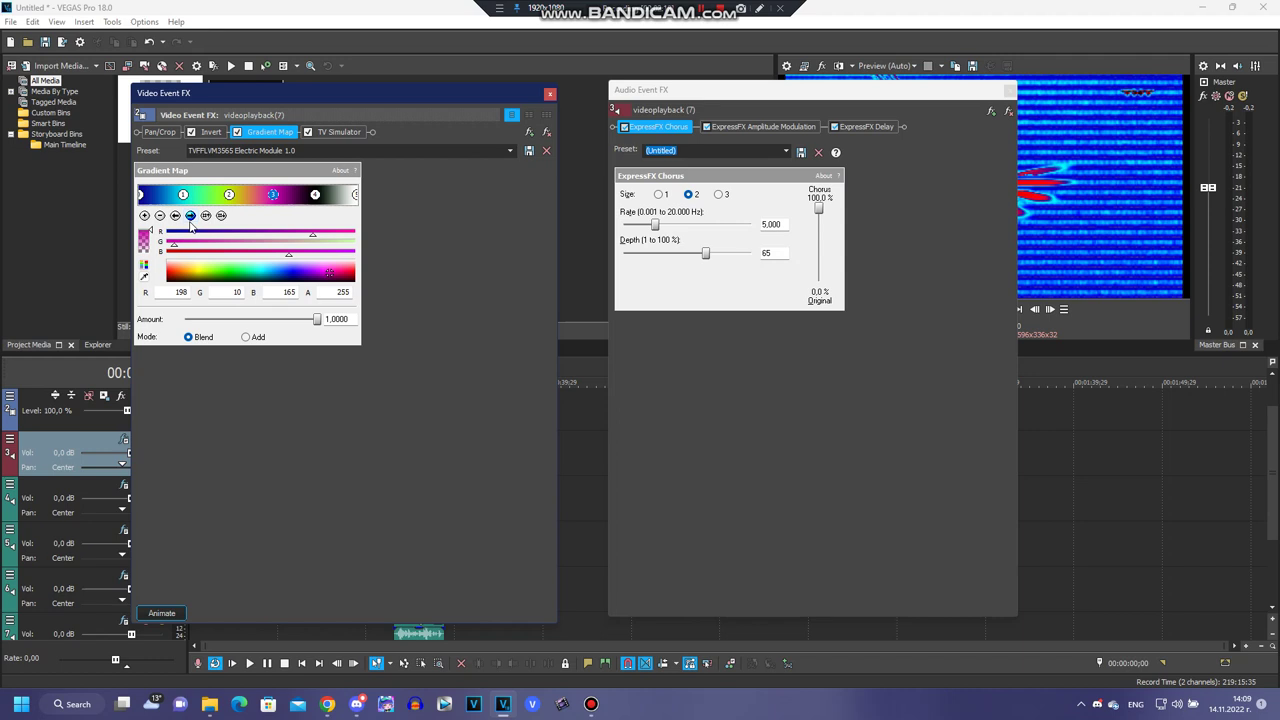
pyautogui.click(190, 222)
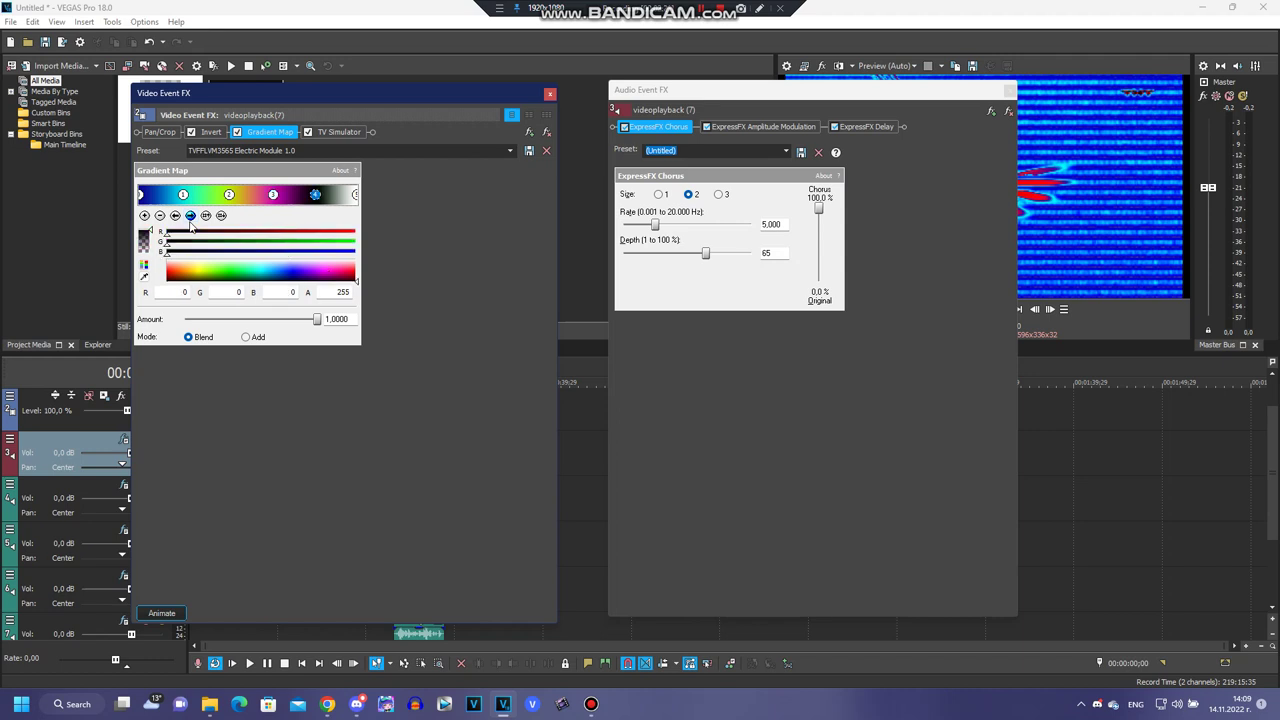
pyautogui.click(190, 222)
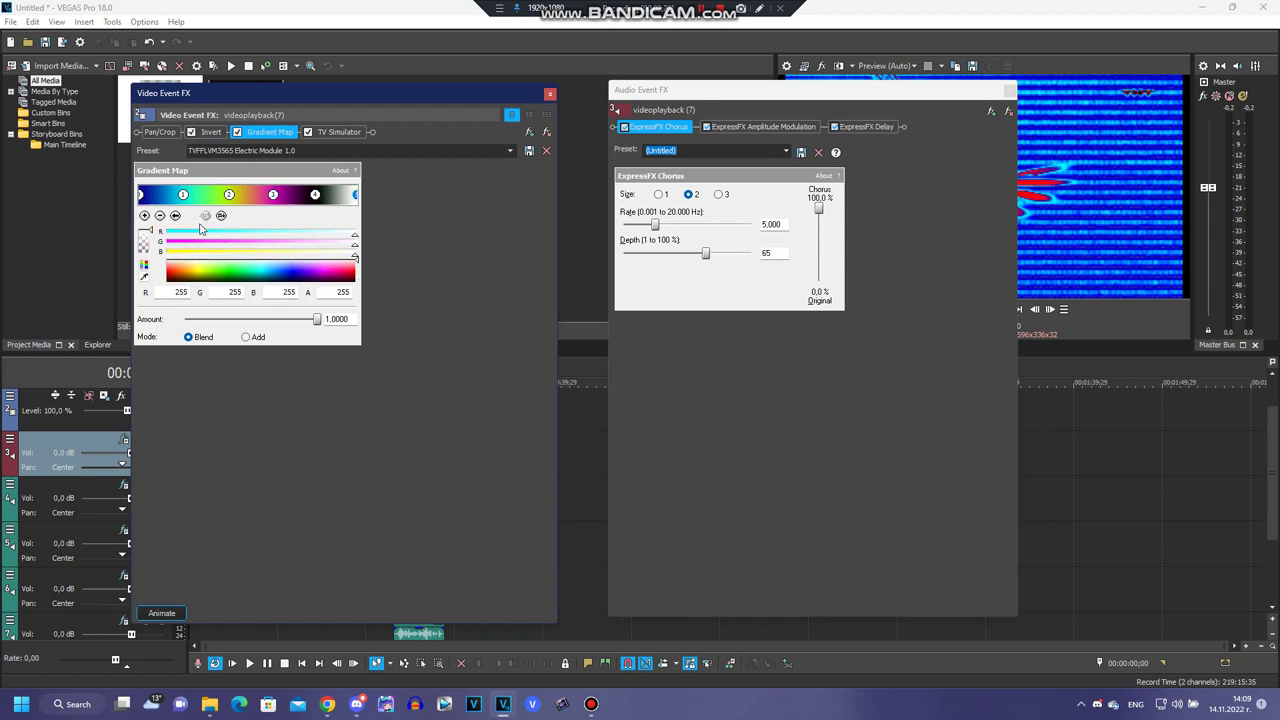
# Review the video event's TV Simulator settings, then the audio event's ExpressFX Chorus, Amplitude Modulation and Delay settings.
pyautogui.click(349, 134)
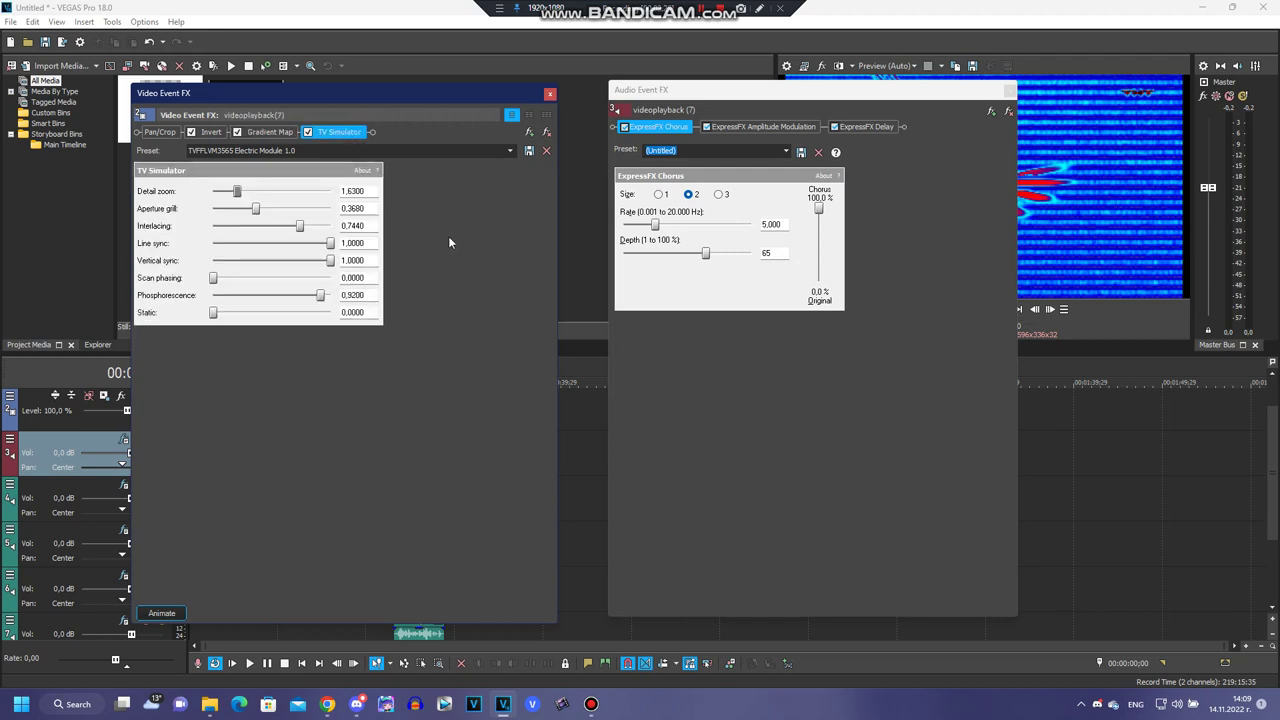
pyautogui.click(725, 360)
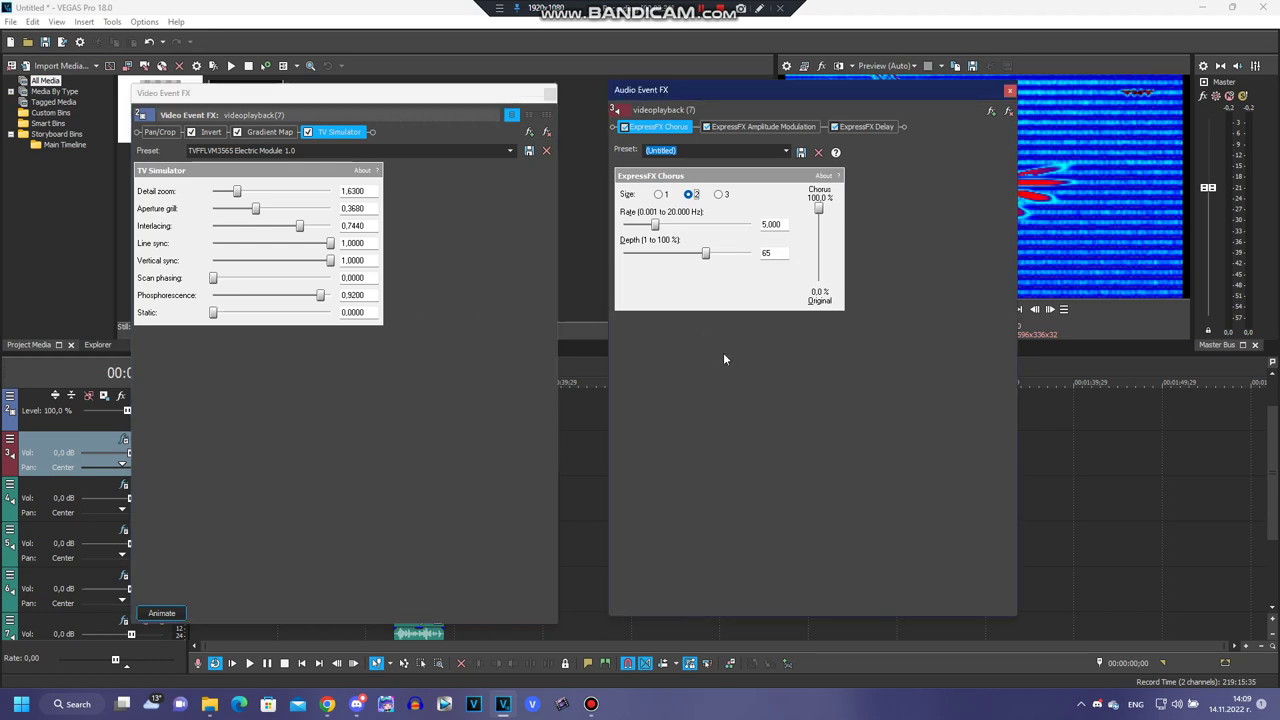
pyautogui.click(738, 127)
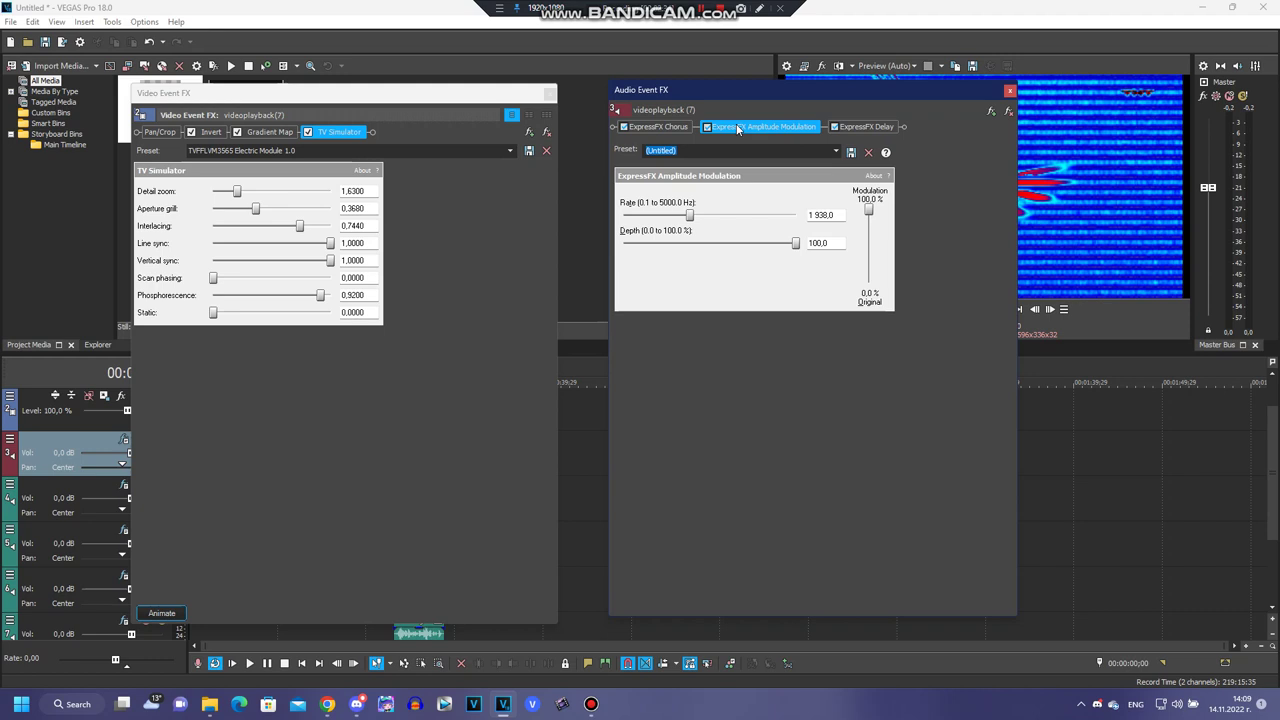
pyautogui.click(853, 127)
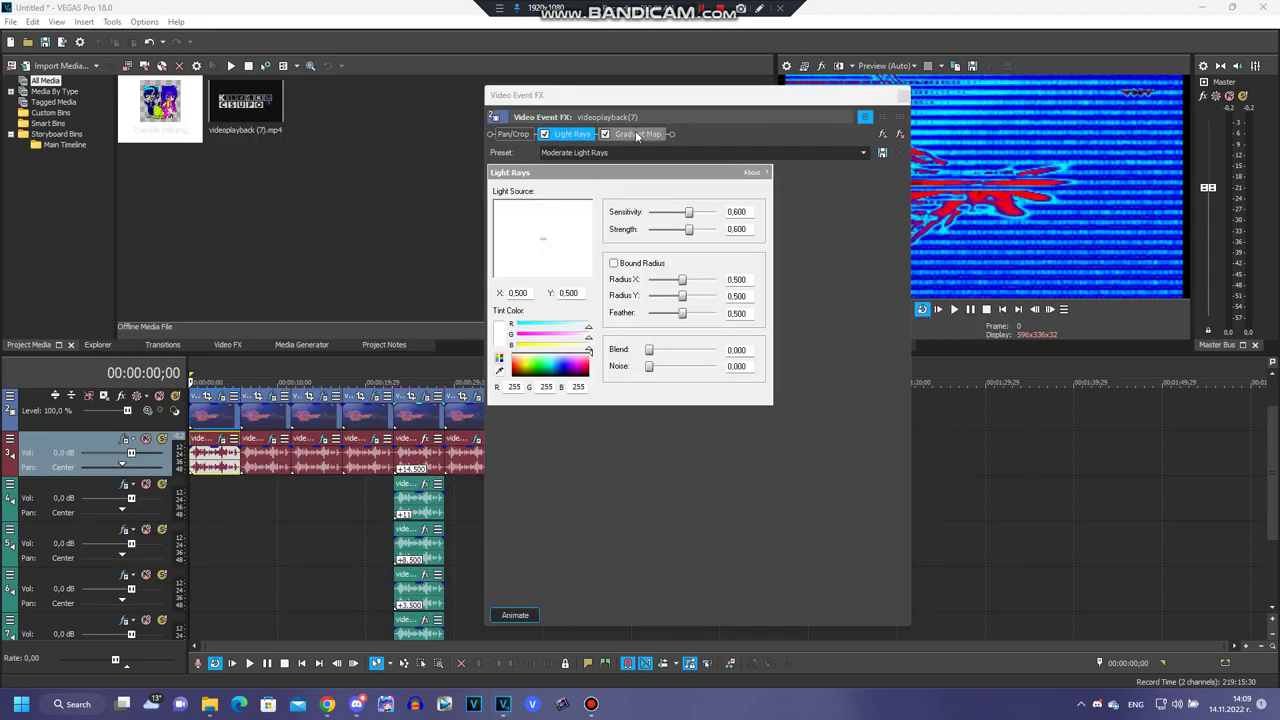
# Show the Gradient Map that follows Light Rays and examine the RGB values of control points 1 through the last one.
pyautogui.click(636, 136)
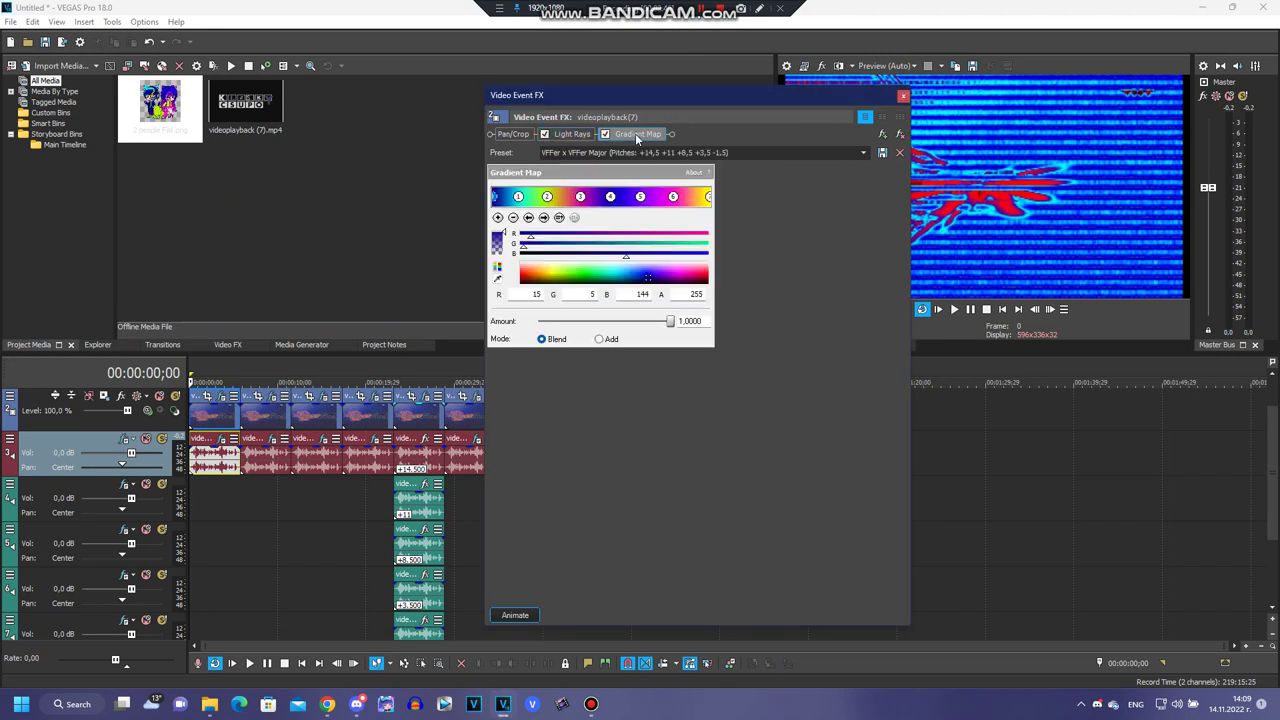
pyautogui.click(543, 218)
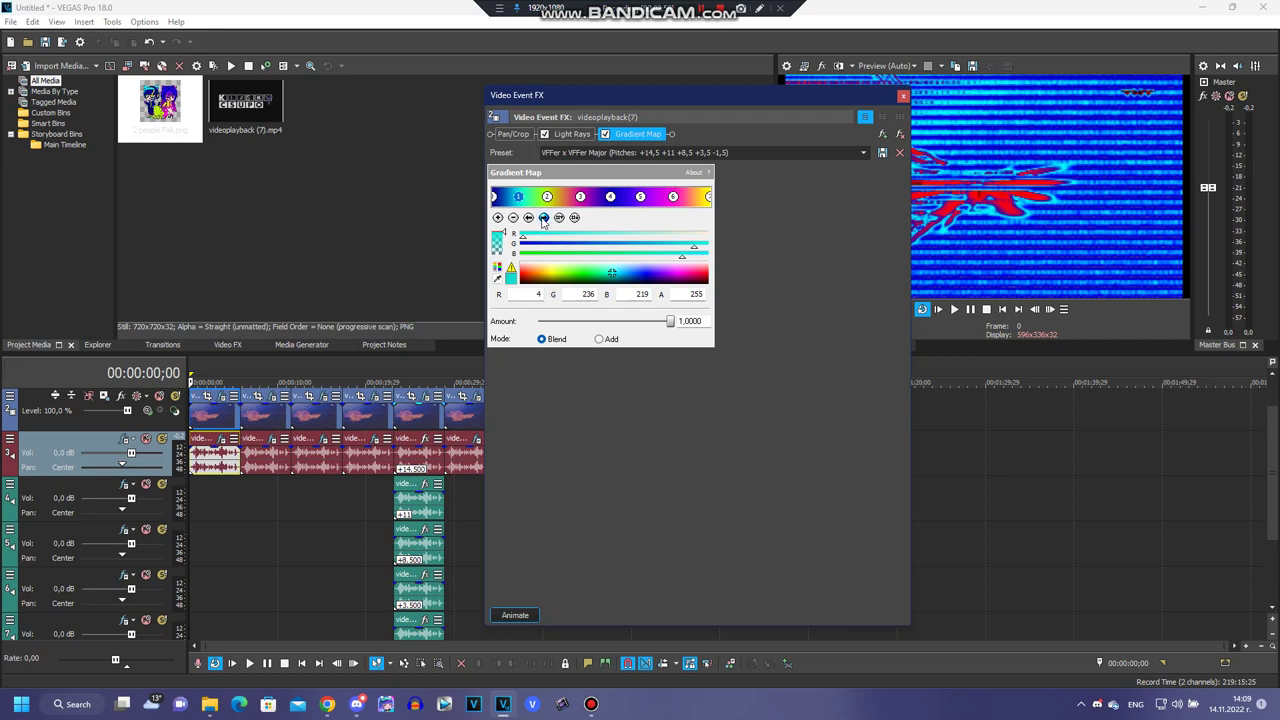
pyautogui.click(543, 218)
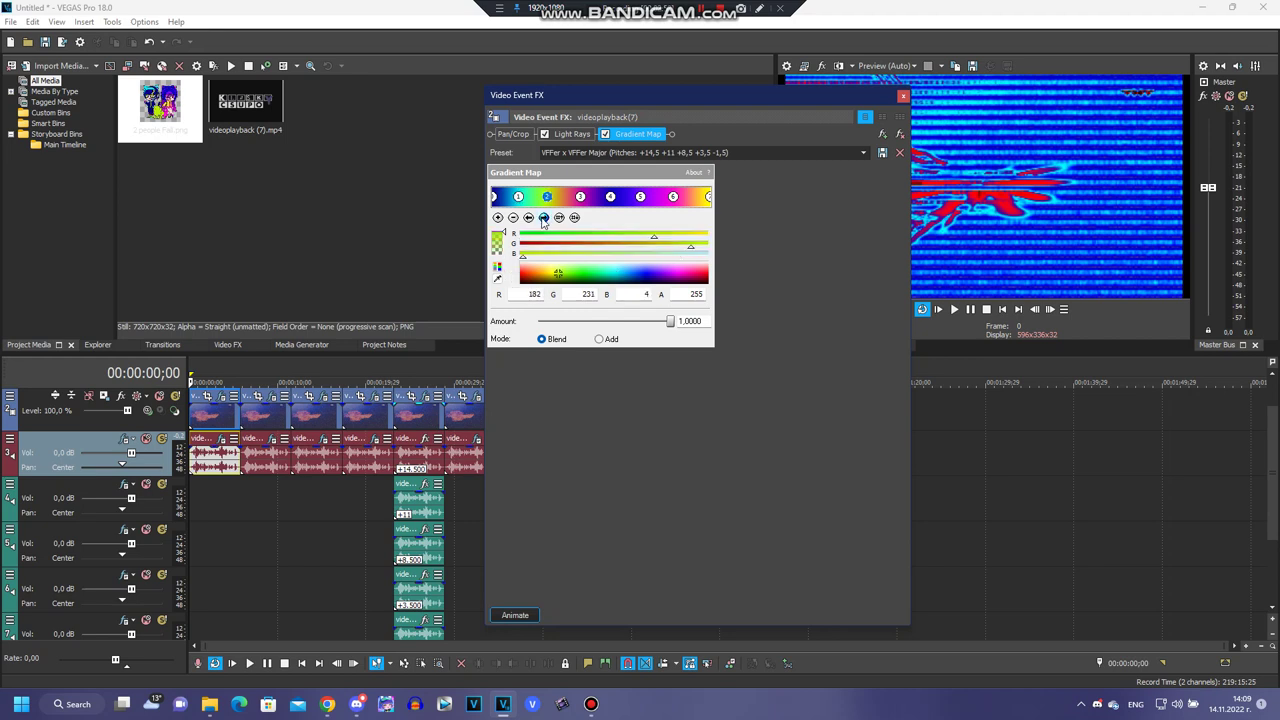
pyautogui.click(543, 218)
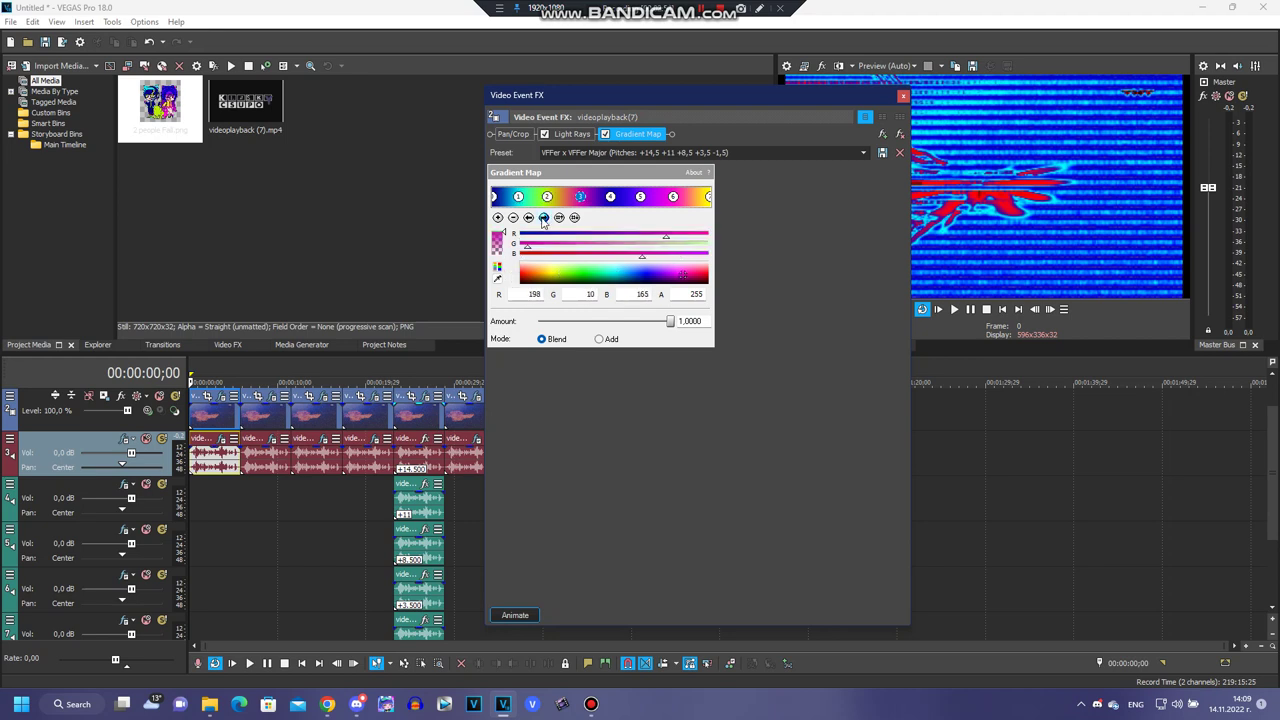
pyautogui.click(543, 218)
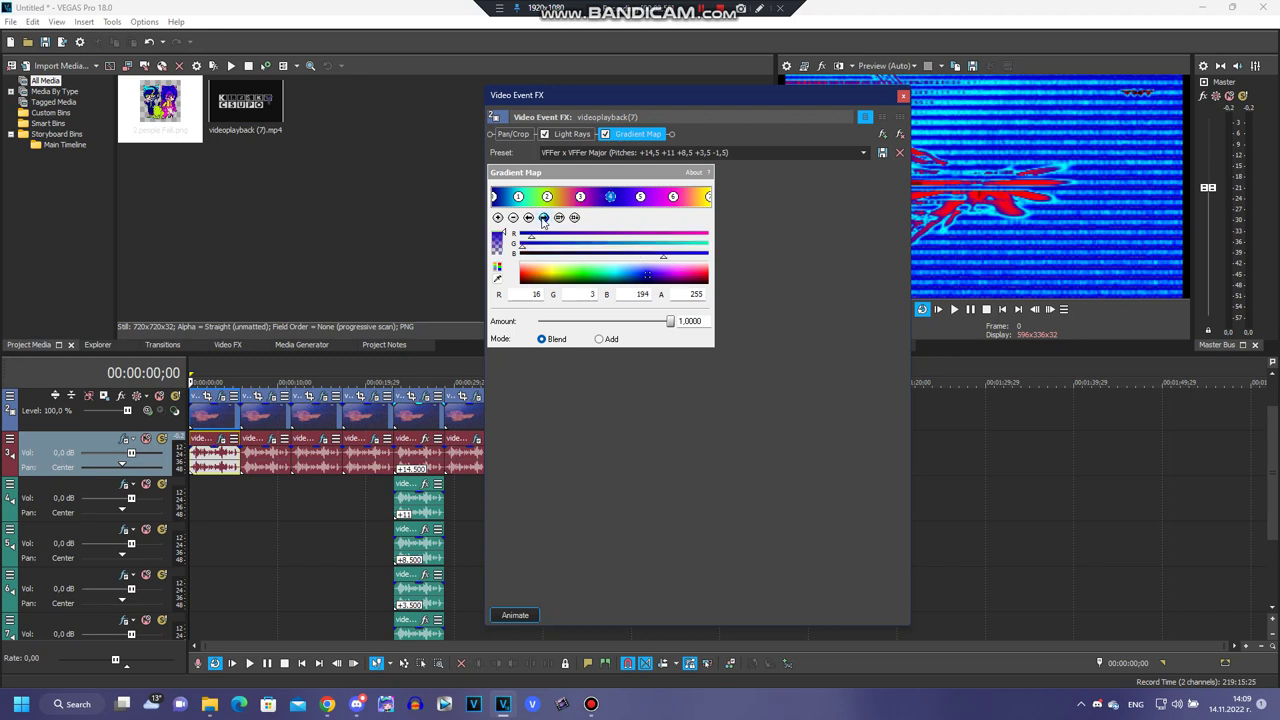
pyautogui.click(543, 218)
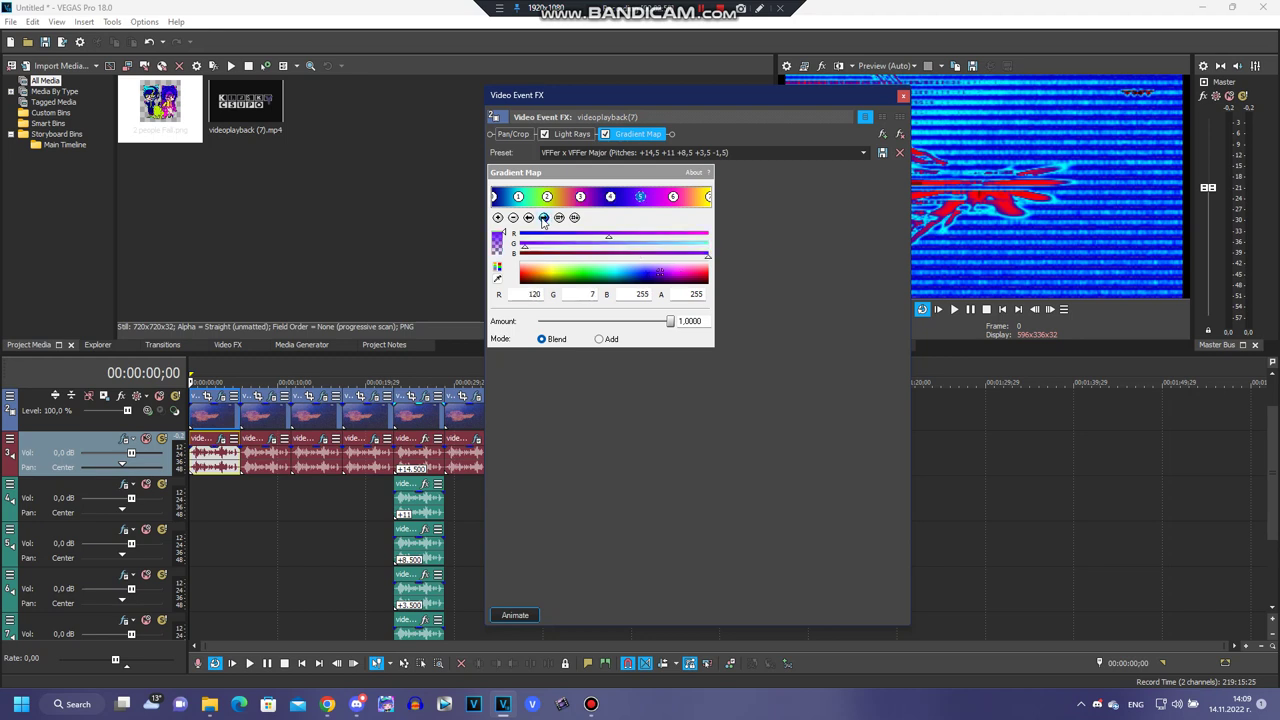
pyautogui.click(543, 218)
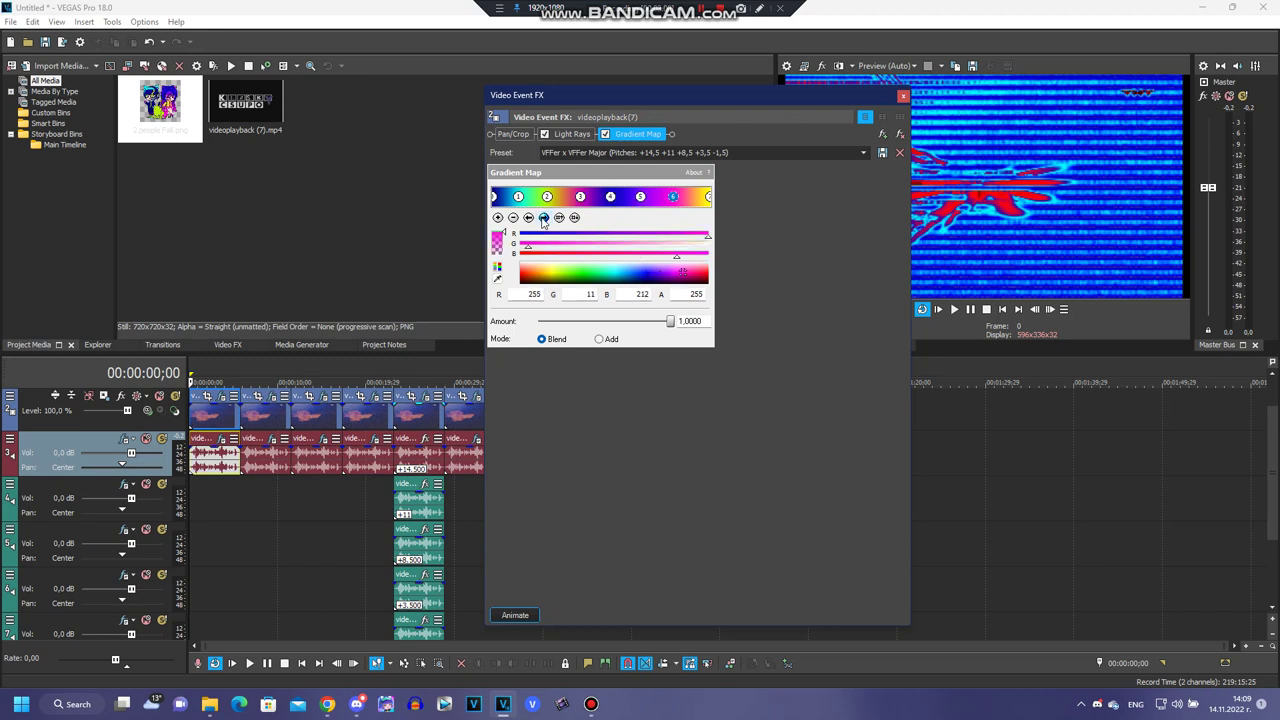
pyautogui.click(543, 218)
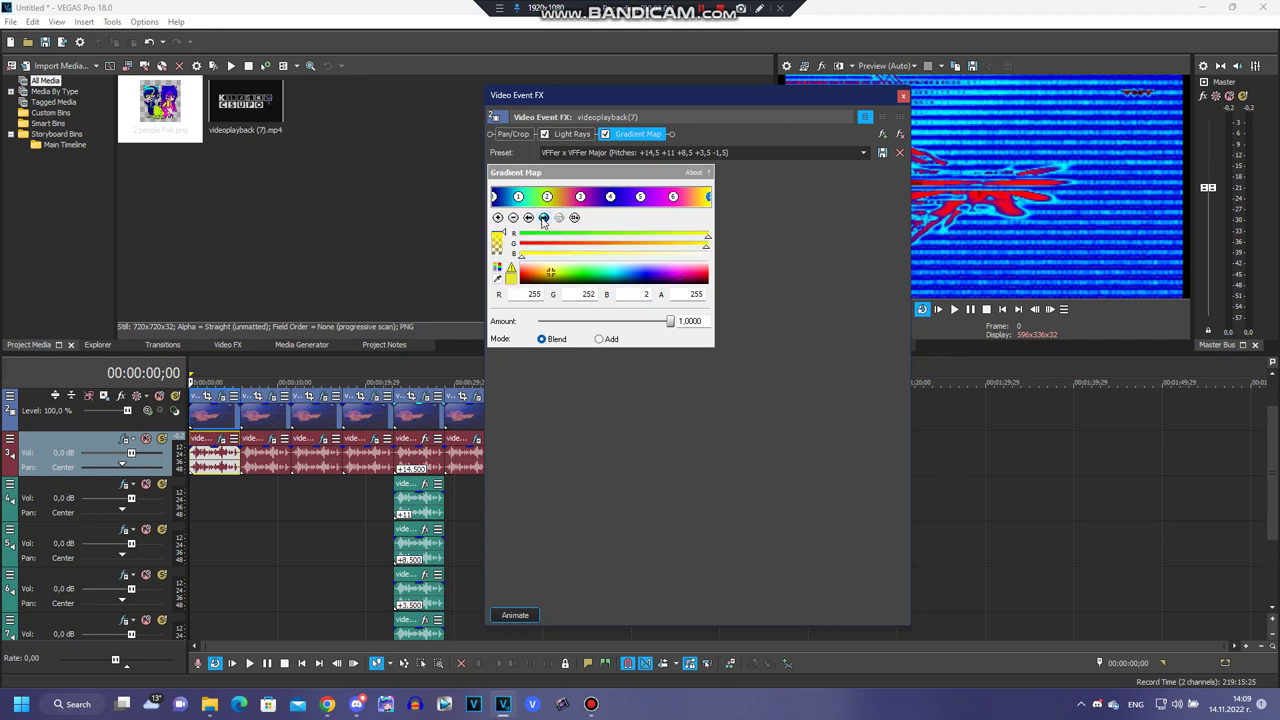
# Check the time stretch and pitch shift properties of the fifth audio event on track 3 and the event beneath it on track 4.
pyautogui.click(410, 466)
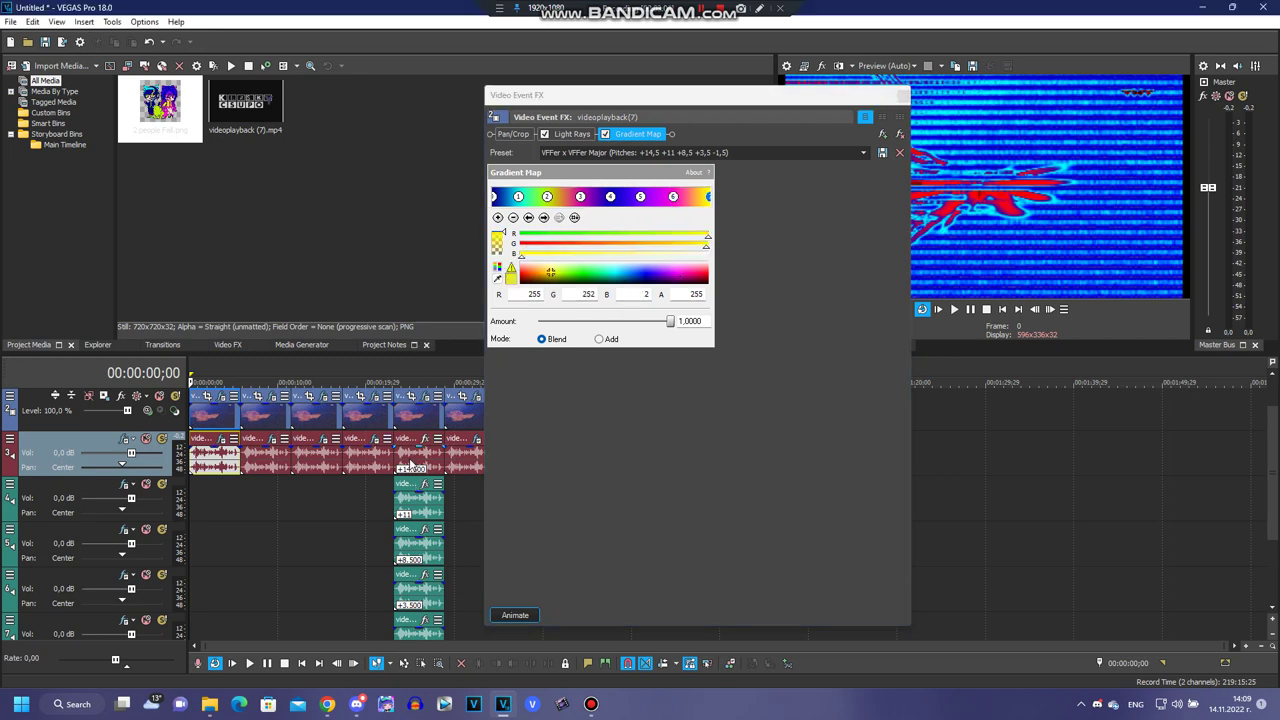
pyautogui.rightClick(424, 602)
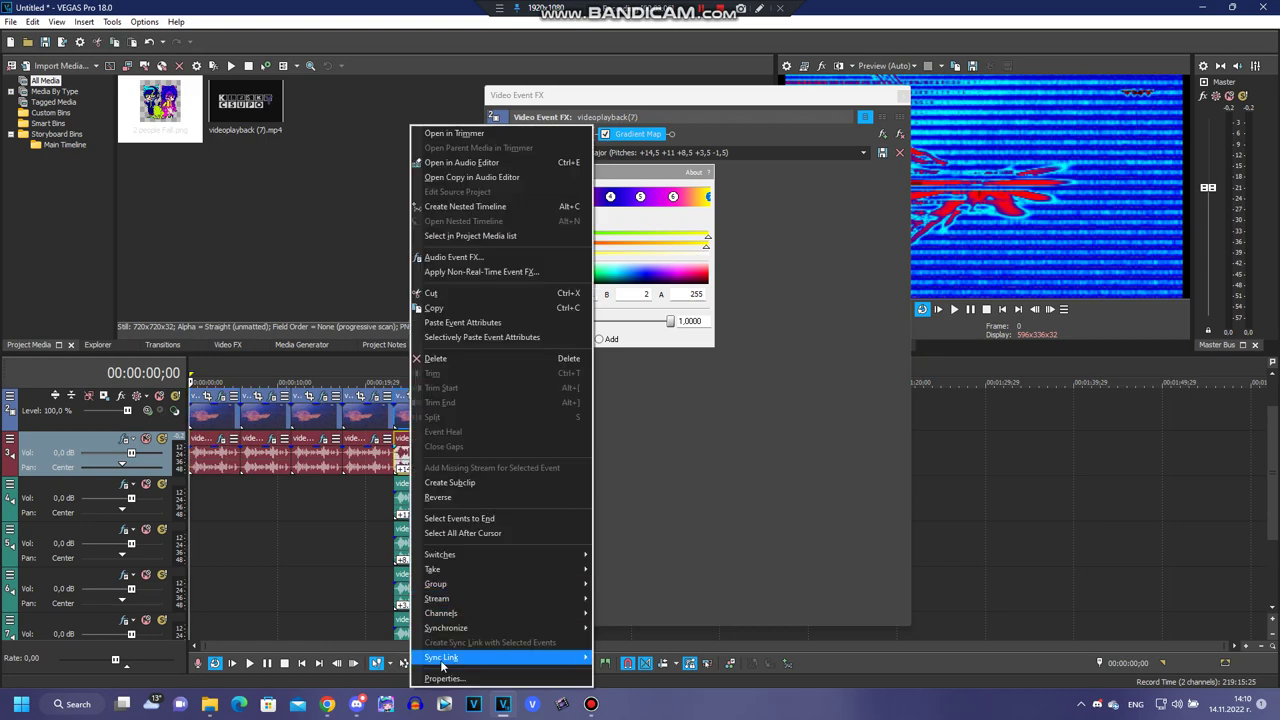
pyautogui.click(444, 678)
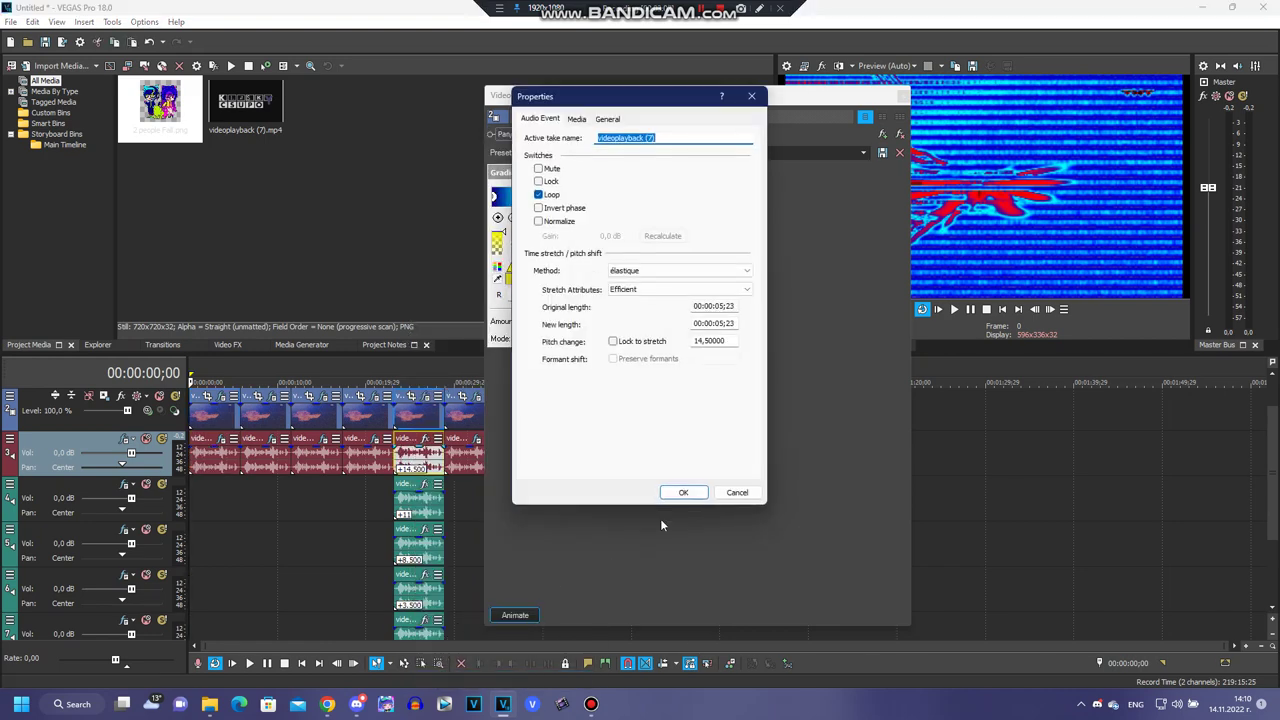
pyautogui.click(683, 492)
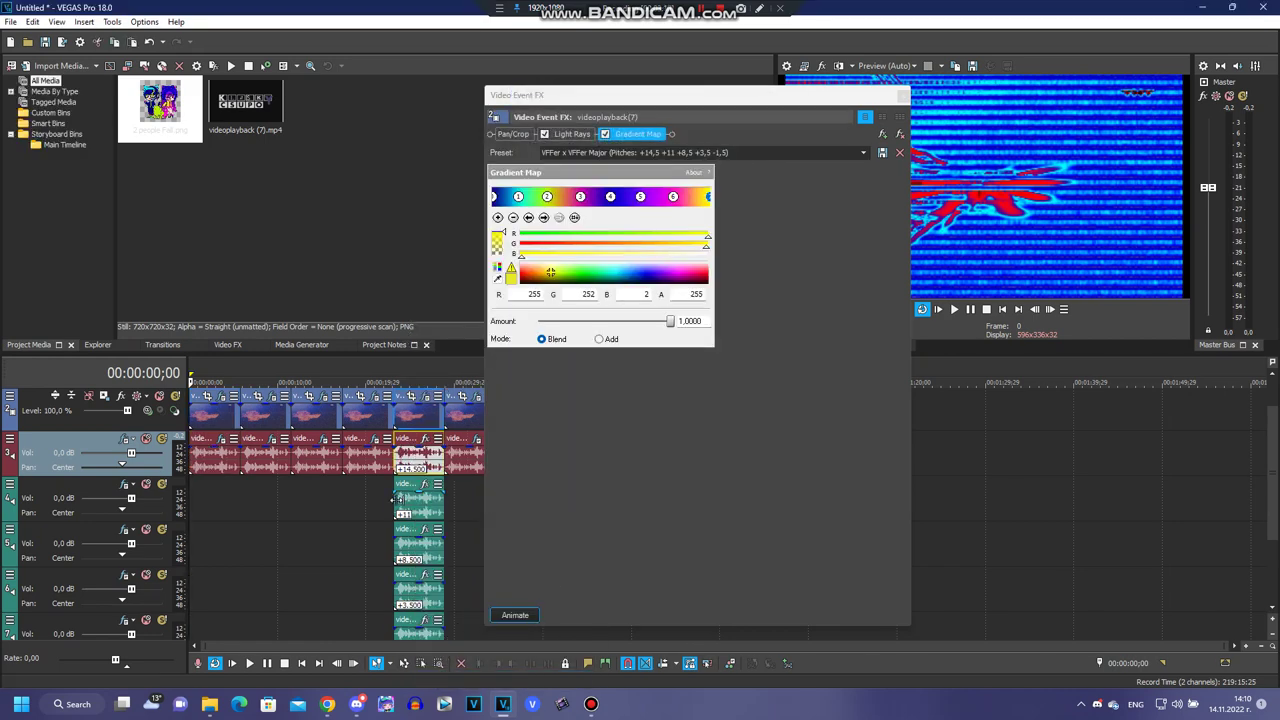
pyautogui.rightClick(415, 508)
pyautogui.click(444, 678)
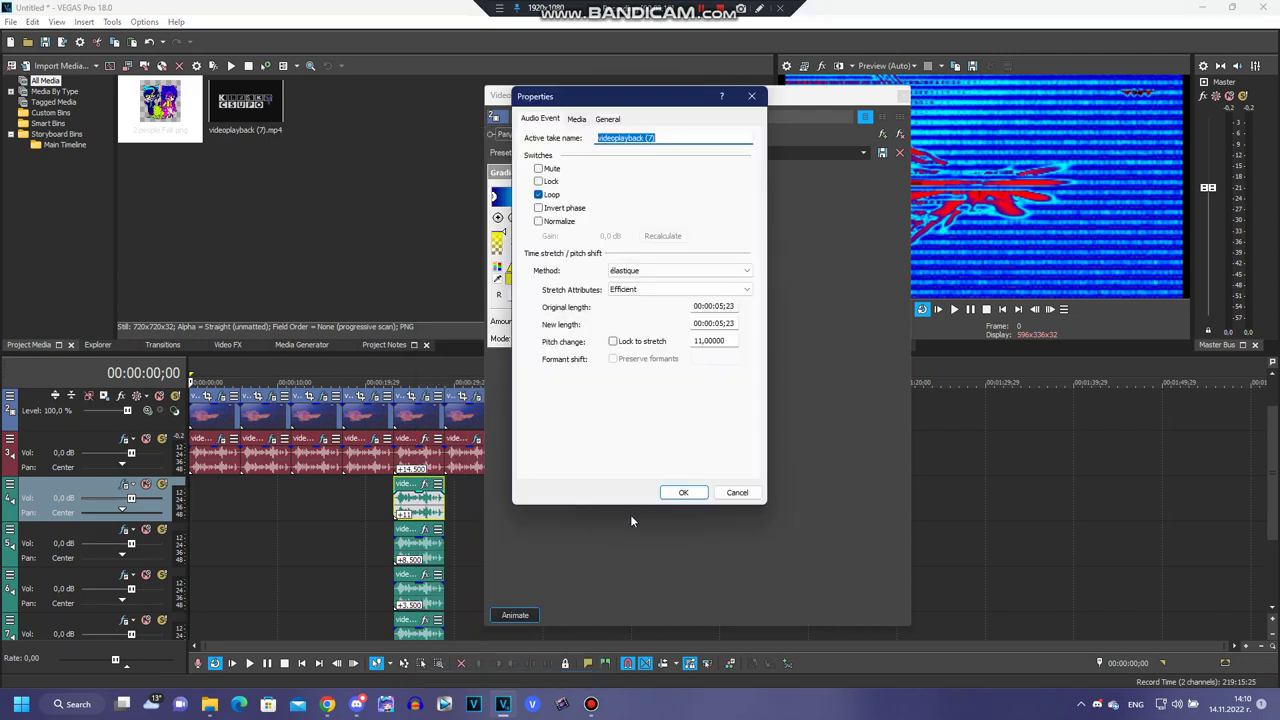
pyautogui.click(683, 492)
# Check the time stretch and pitch shift properties of the stacked audio events on tracks 5, 6 and 7.
pyautogui.rightClick(415, 553)
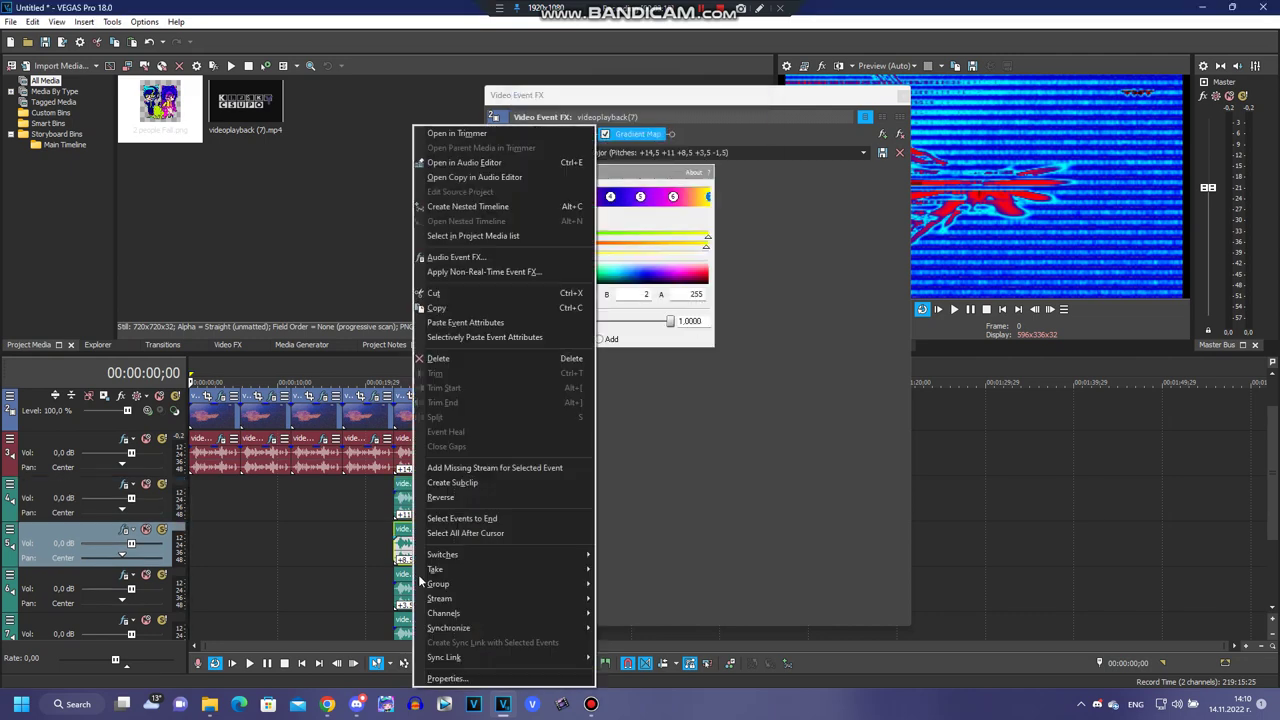
pyautogui.click(444, 678)
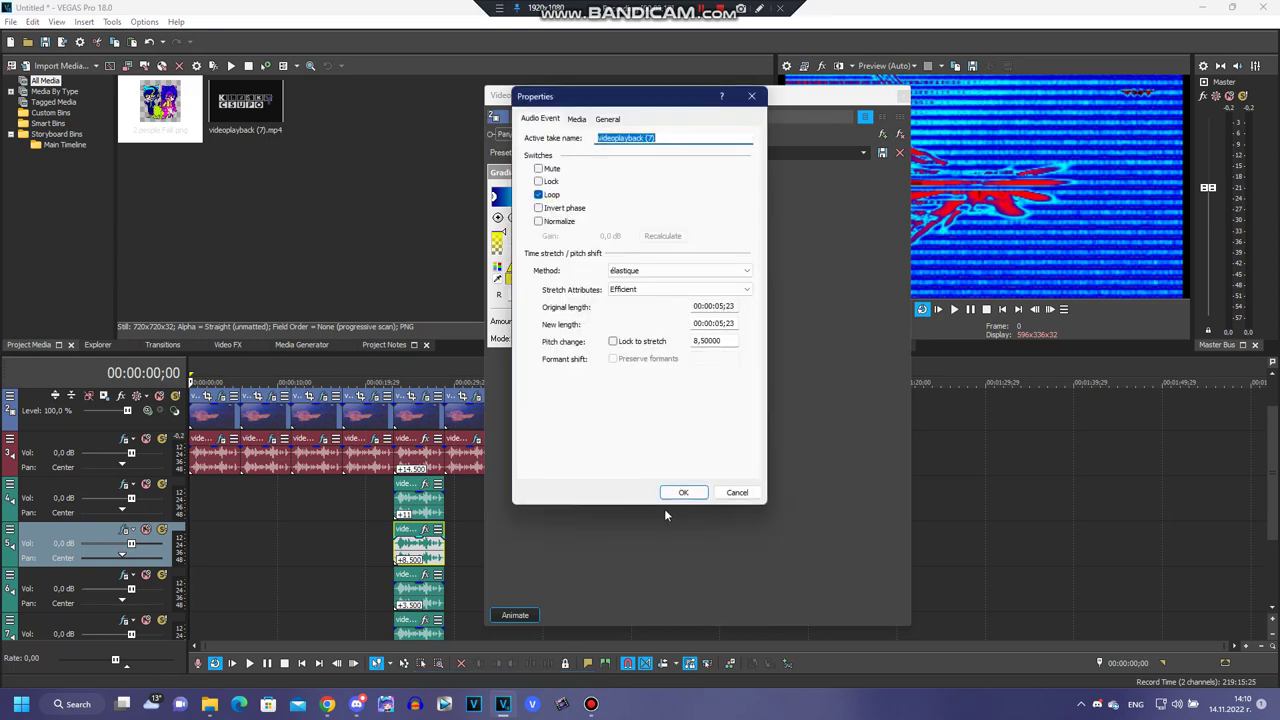
pyautogui.click(682, 492)
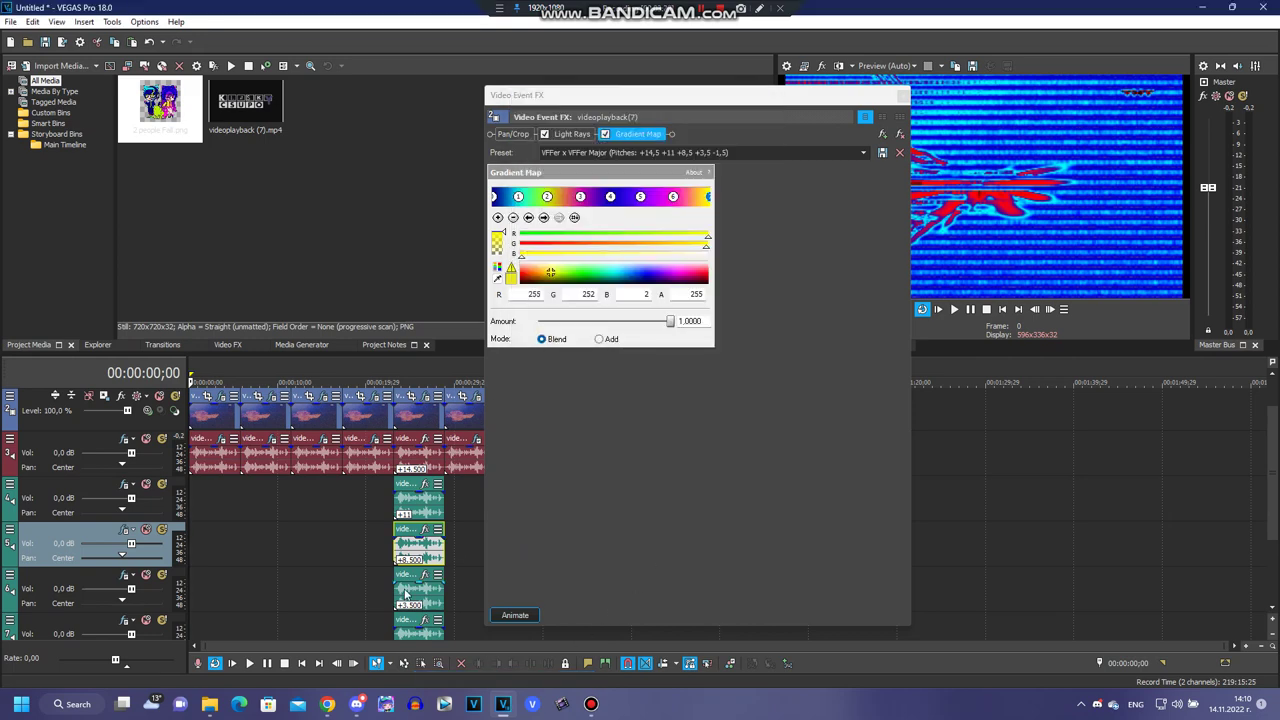
pyautogui.rightClick(435, 603)
pyautogui.click(443, 579)
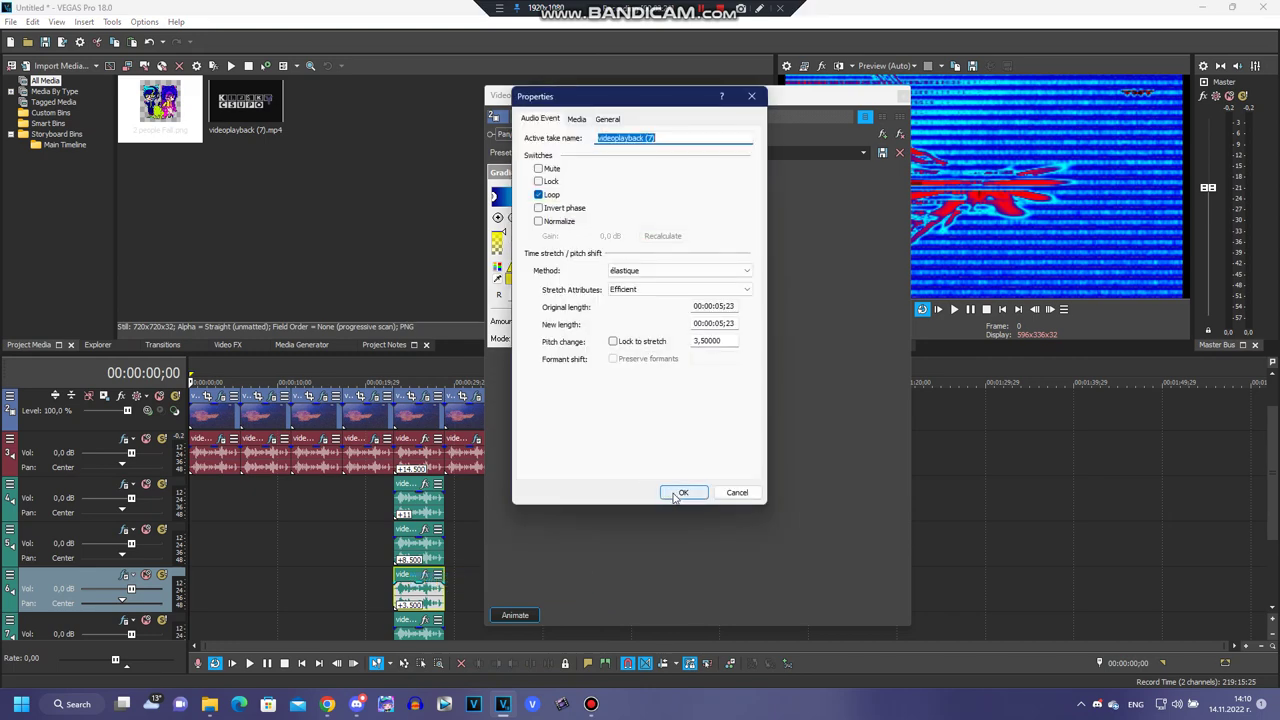
pyautogui.click(682, 492)
pyautogui.click(432, 628)
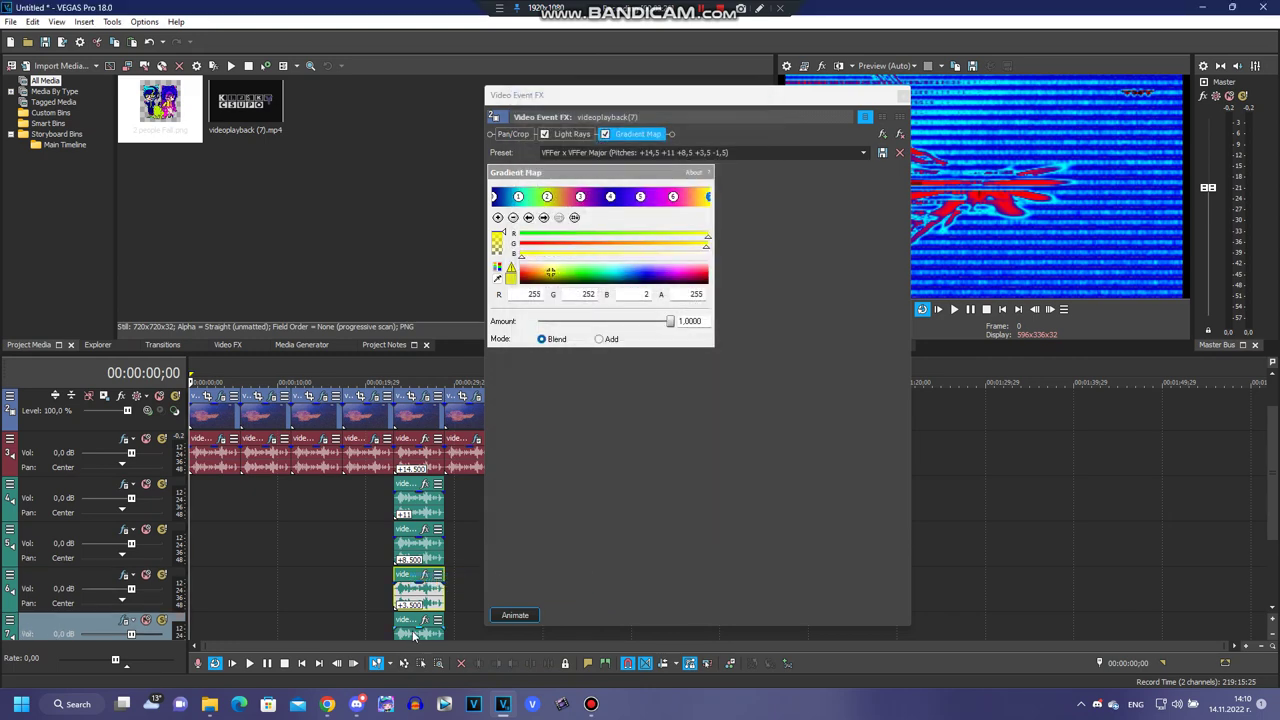
pyautogui.rightClick(438, 627)
pyautogui.click(443, 621)
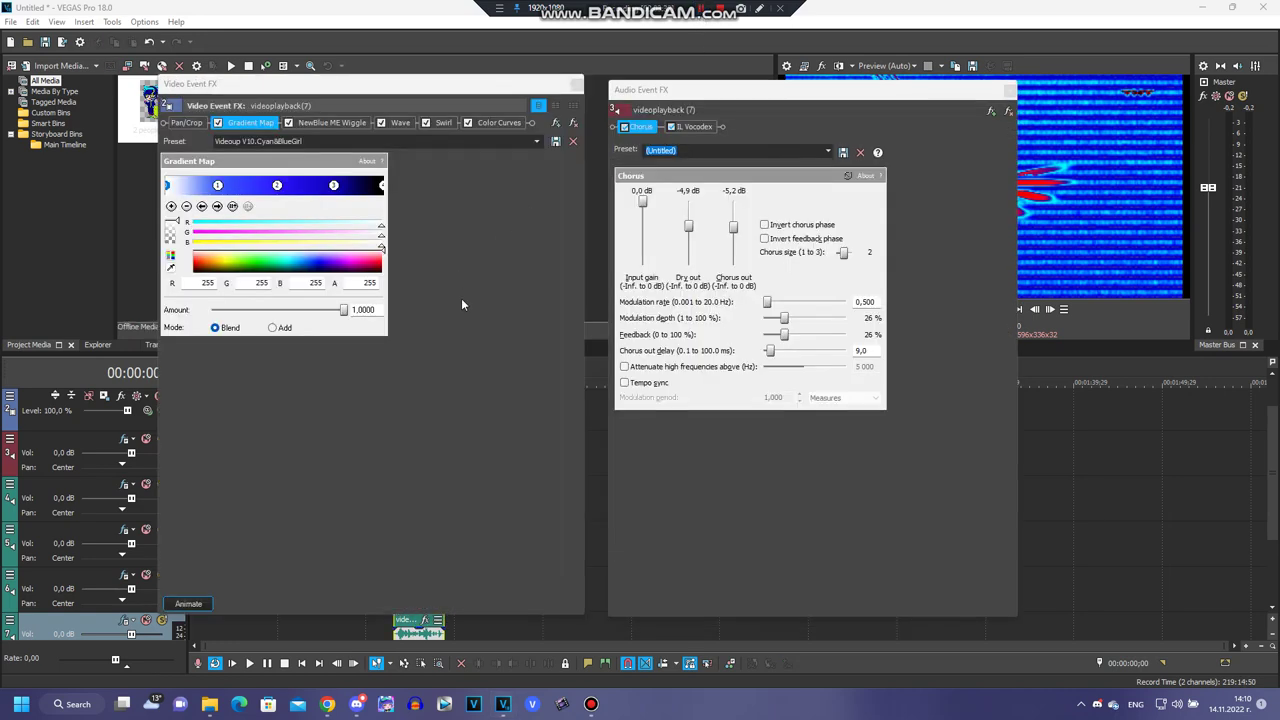
# Examine the colour of each control point in the Gradient Map that precedes NewBlue ME Wiggle.
pyautogui.click(216, 206)
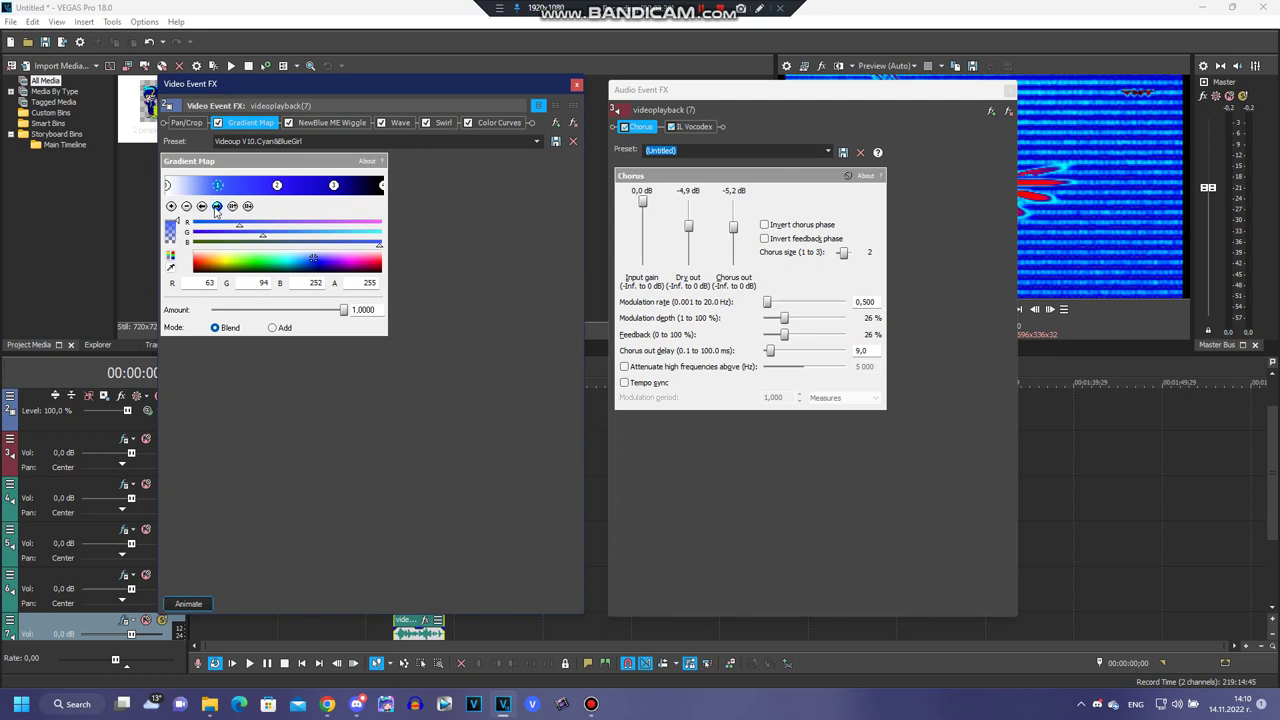
pyautogui.click(216, 206)
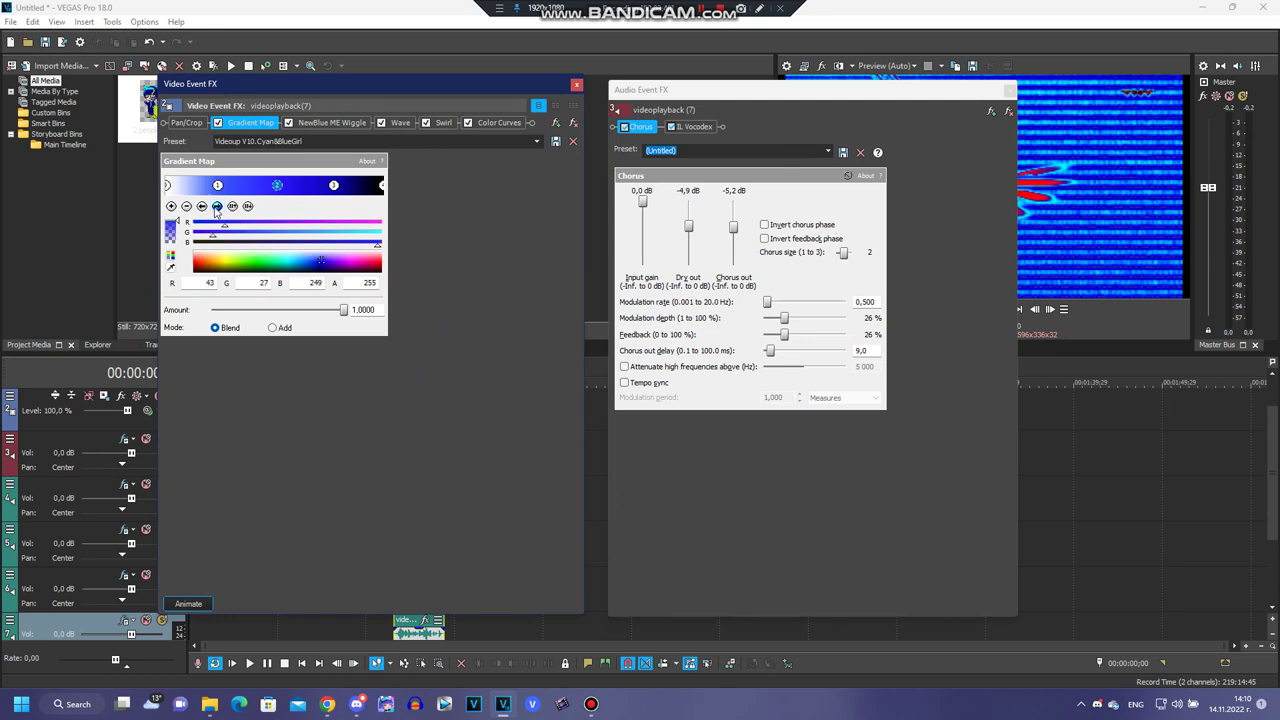
pyautogui.click(216, 206)
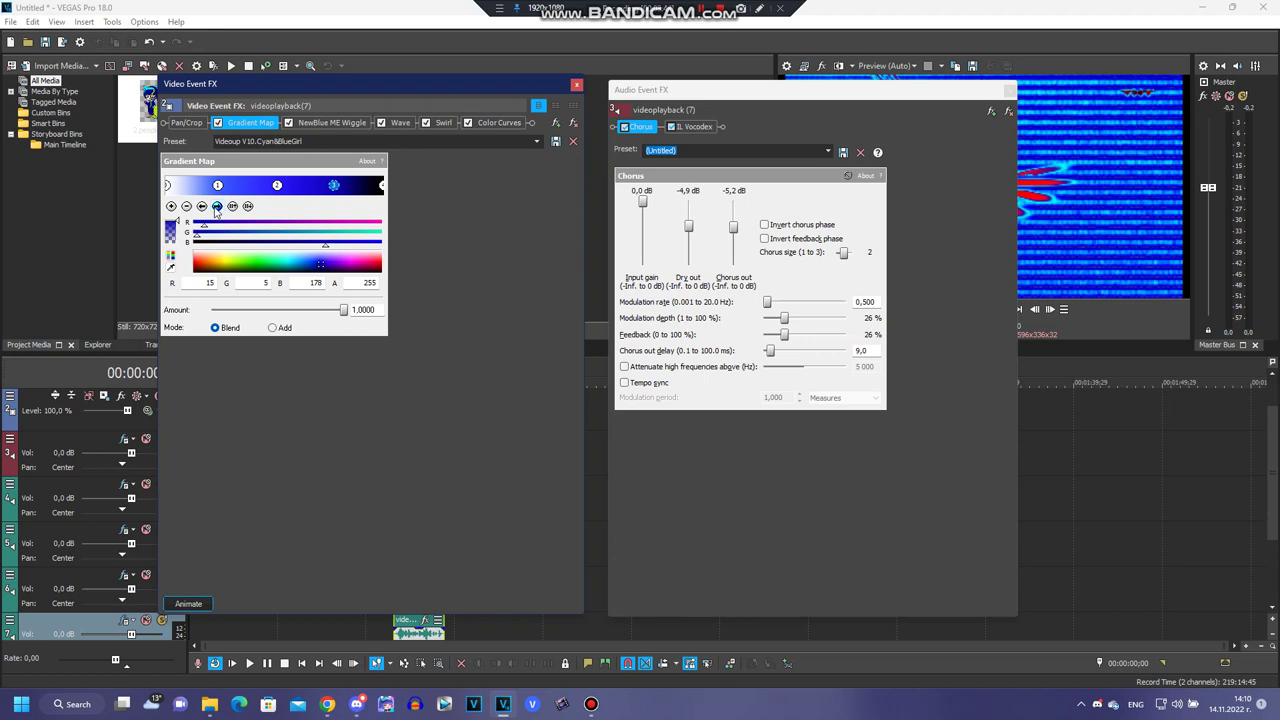
pyautogui.click(216, 206)
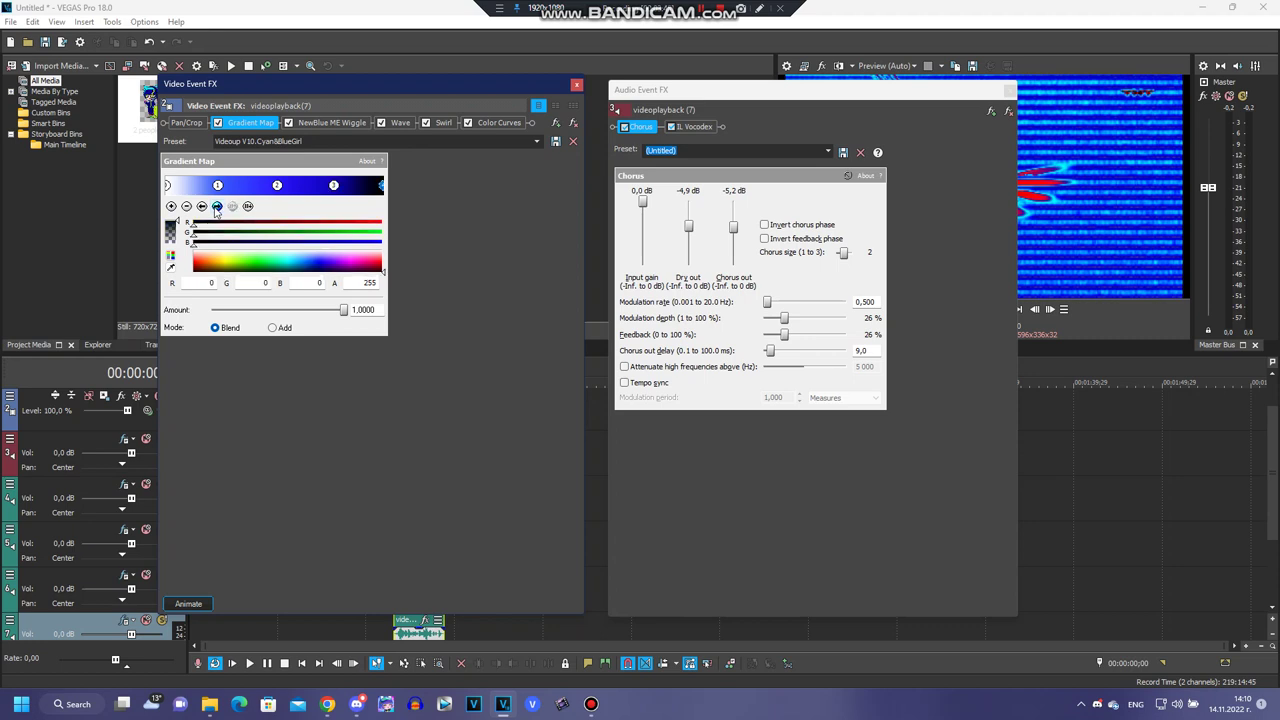
# Examine the NewBlue ME Wiggle, Wave, Swirl and Color Curves settings in the video event's effect chain and close the chain.
pyautogui.click(333, 122)
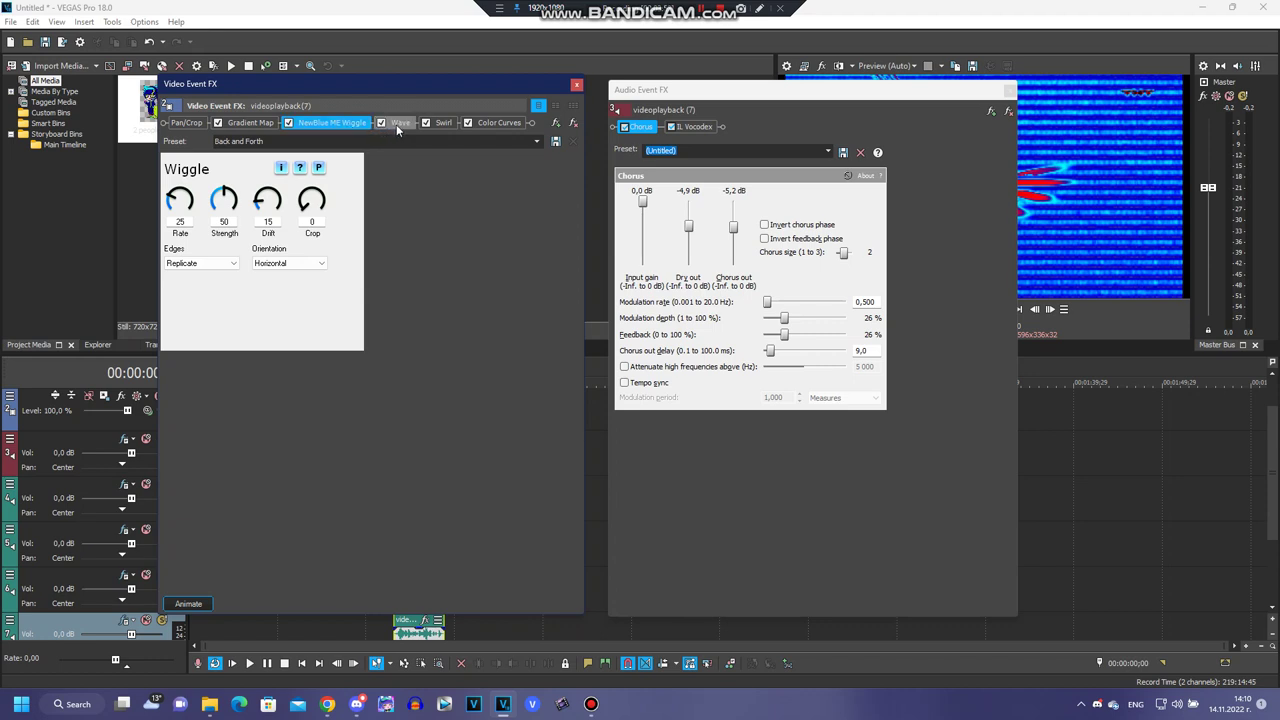
pyautogui.click(397, 123)
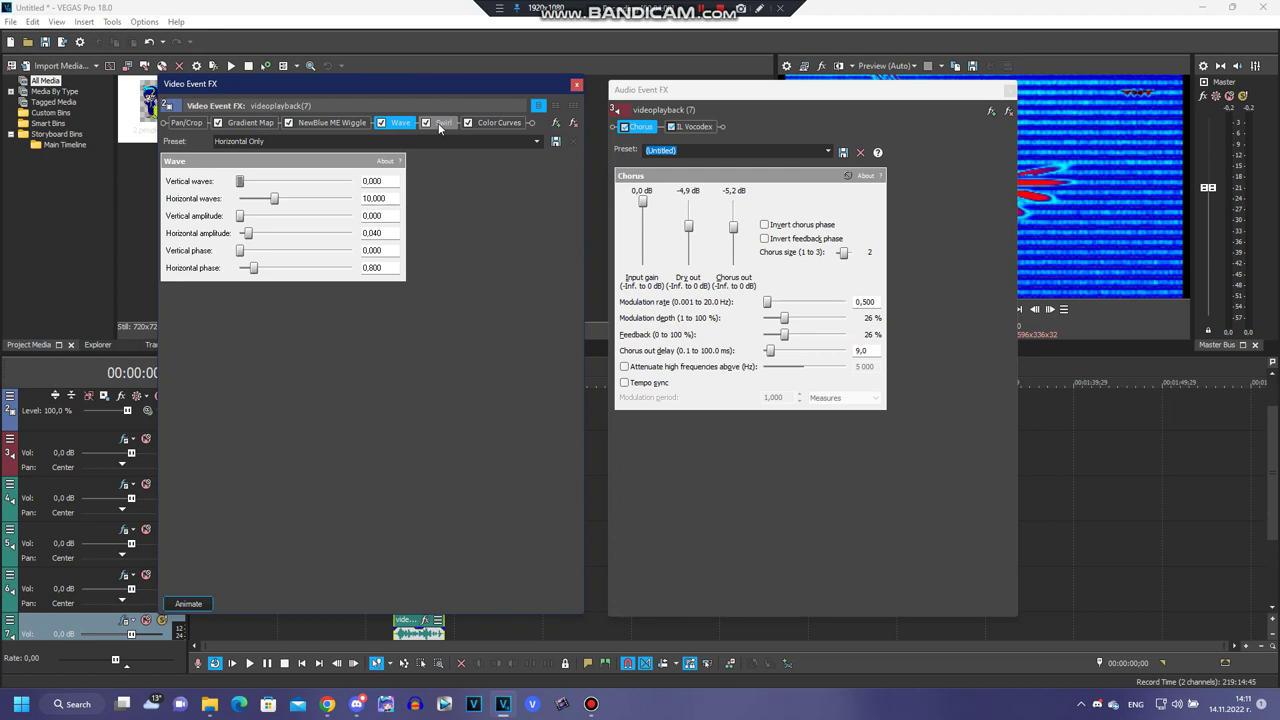
pyautogui.click(440, 124)
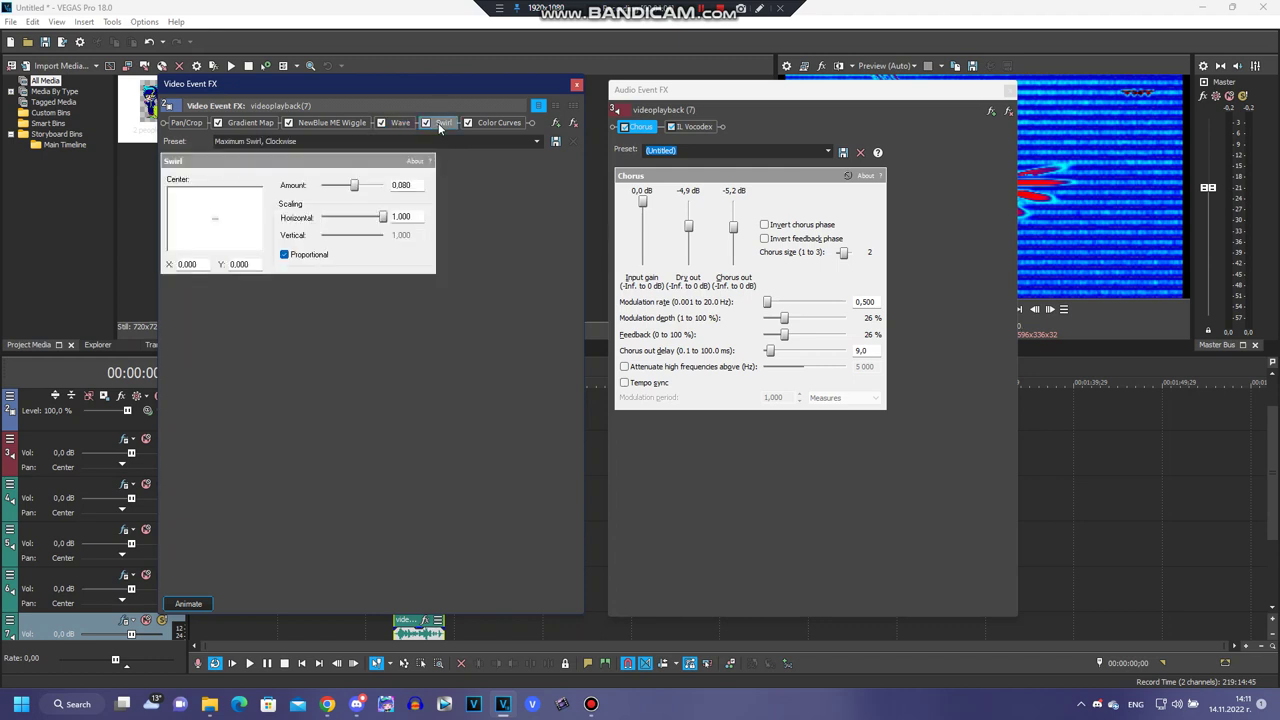
pyautogui.click(493, 124)
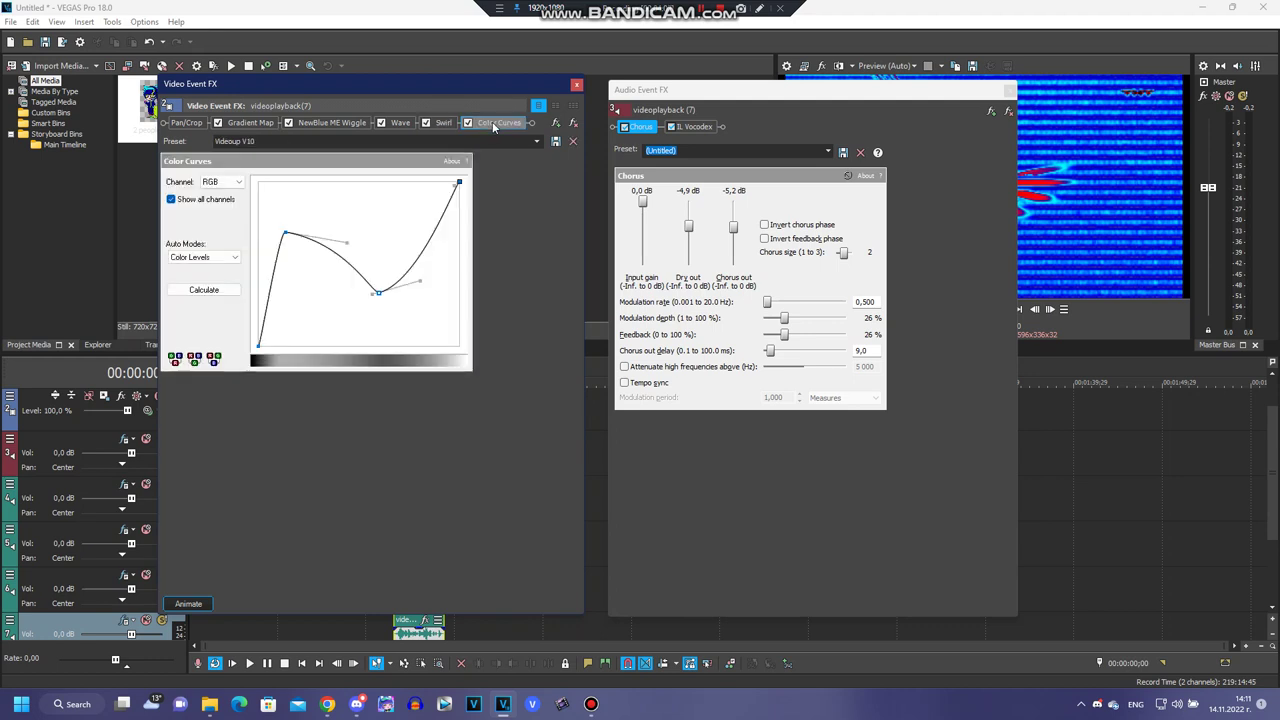
pyautogui.click(576, 84)
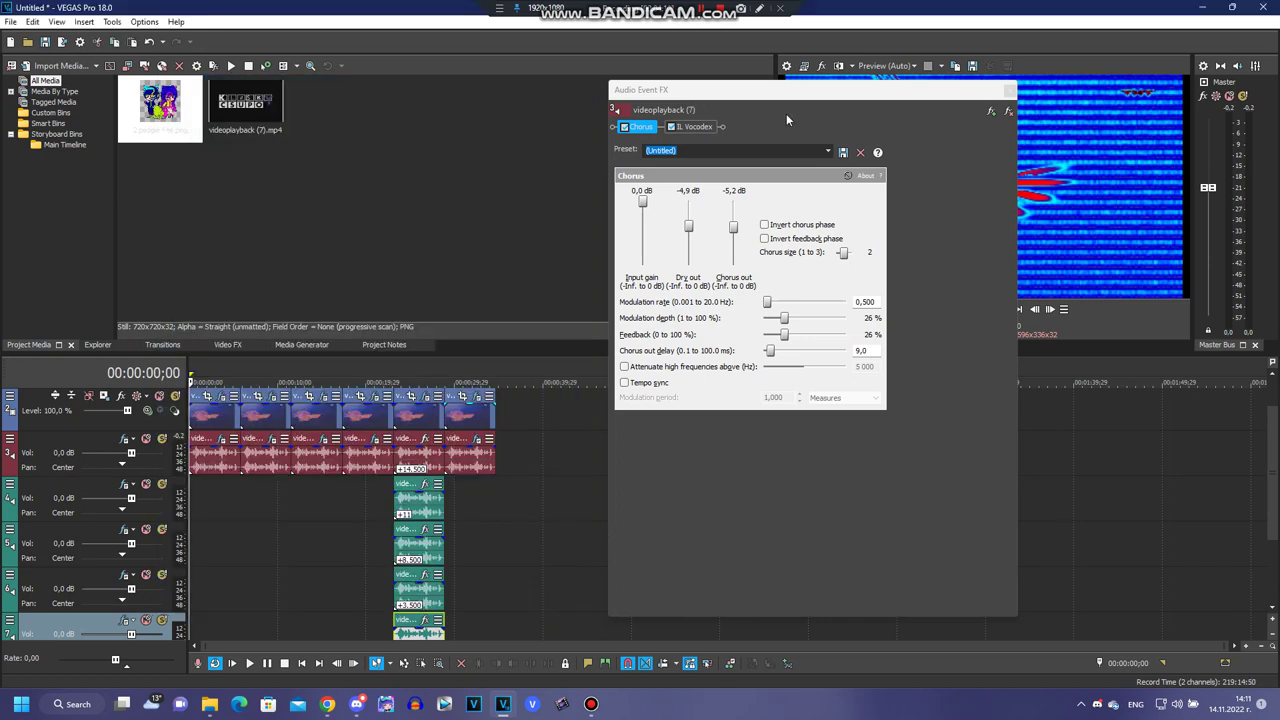
# Check the IL Vocodex settings that follow Chorus in the audio event's effect chain, and play the project from the start.
pyautogui.click(707, 128)
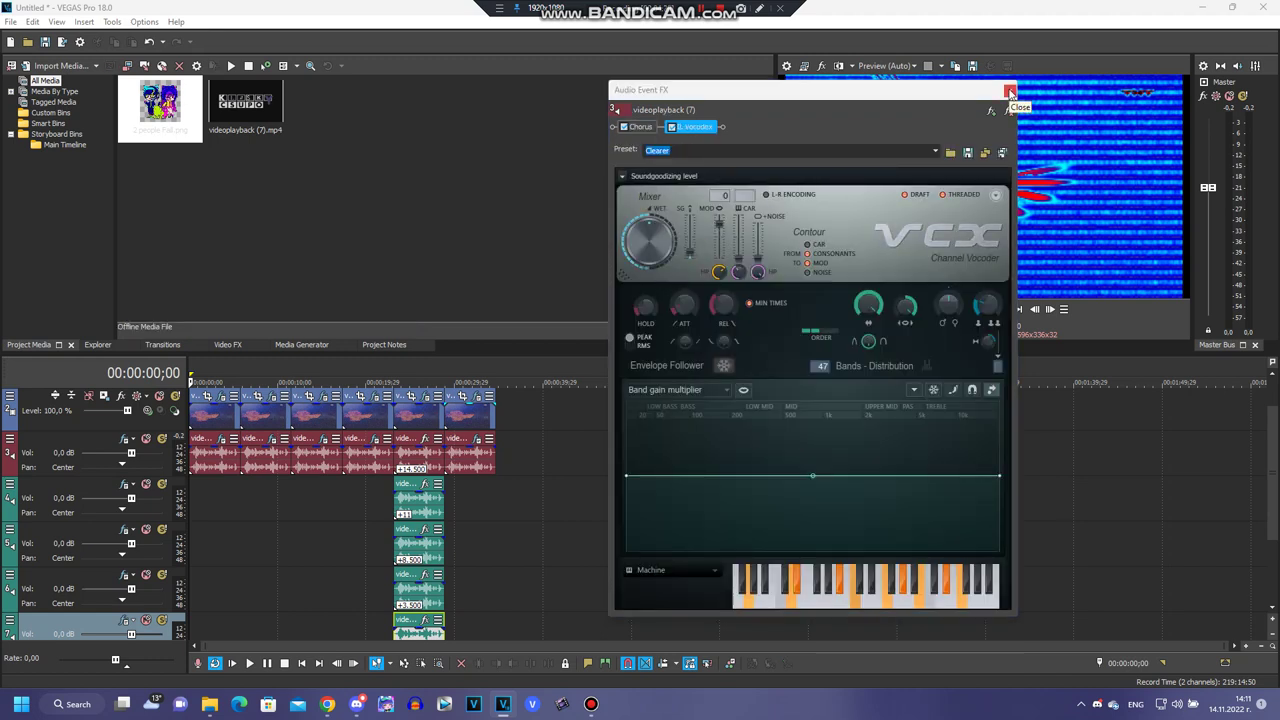
pyautogui.click(1010, 92)
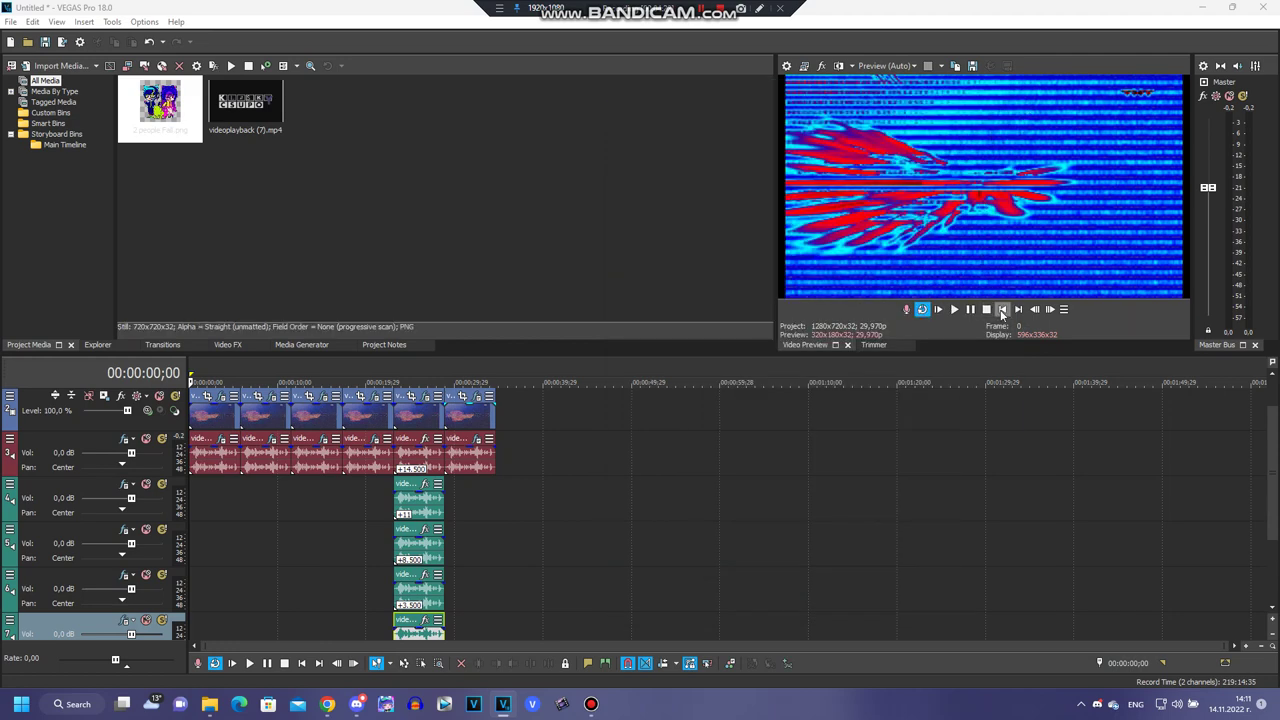
pyautogui.click(950, 311)
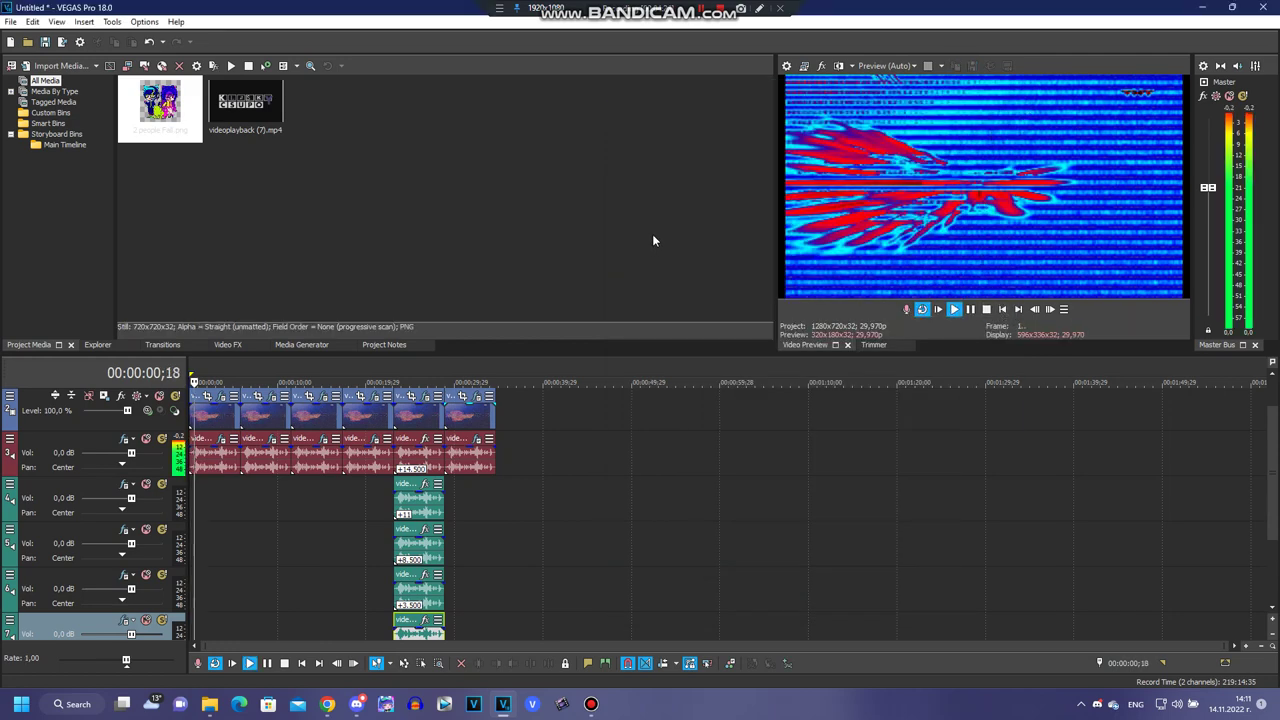